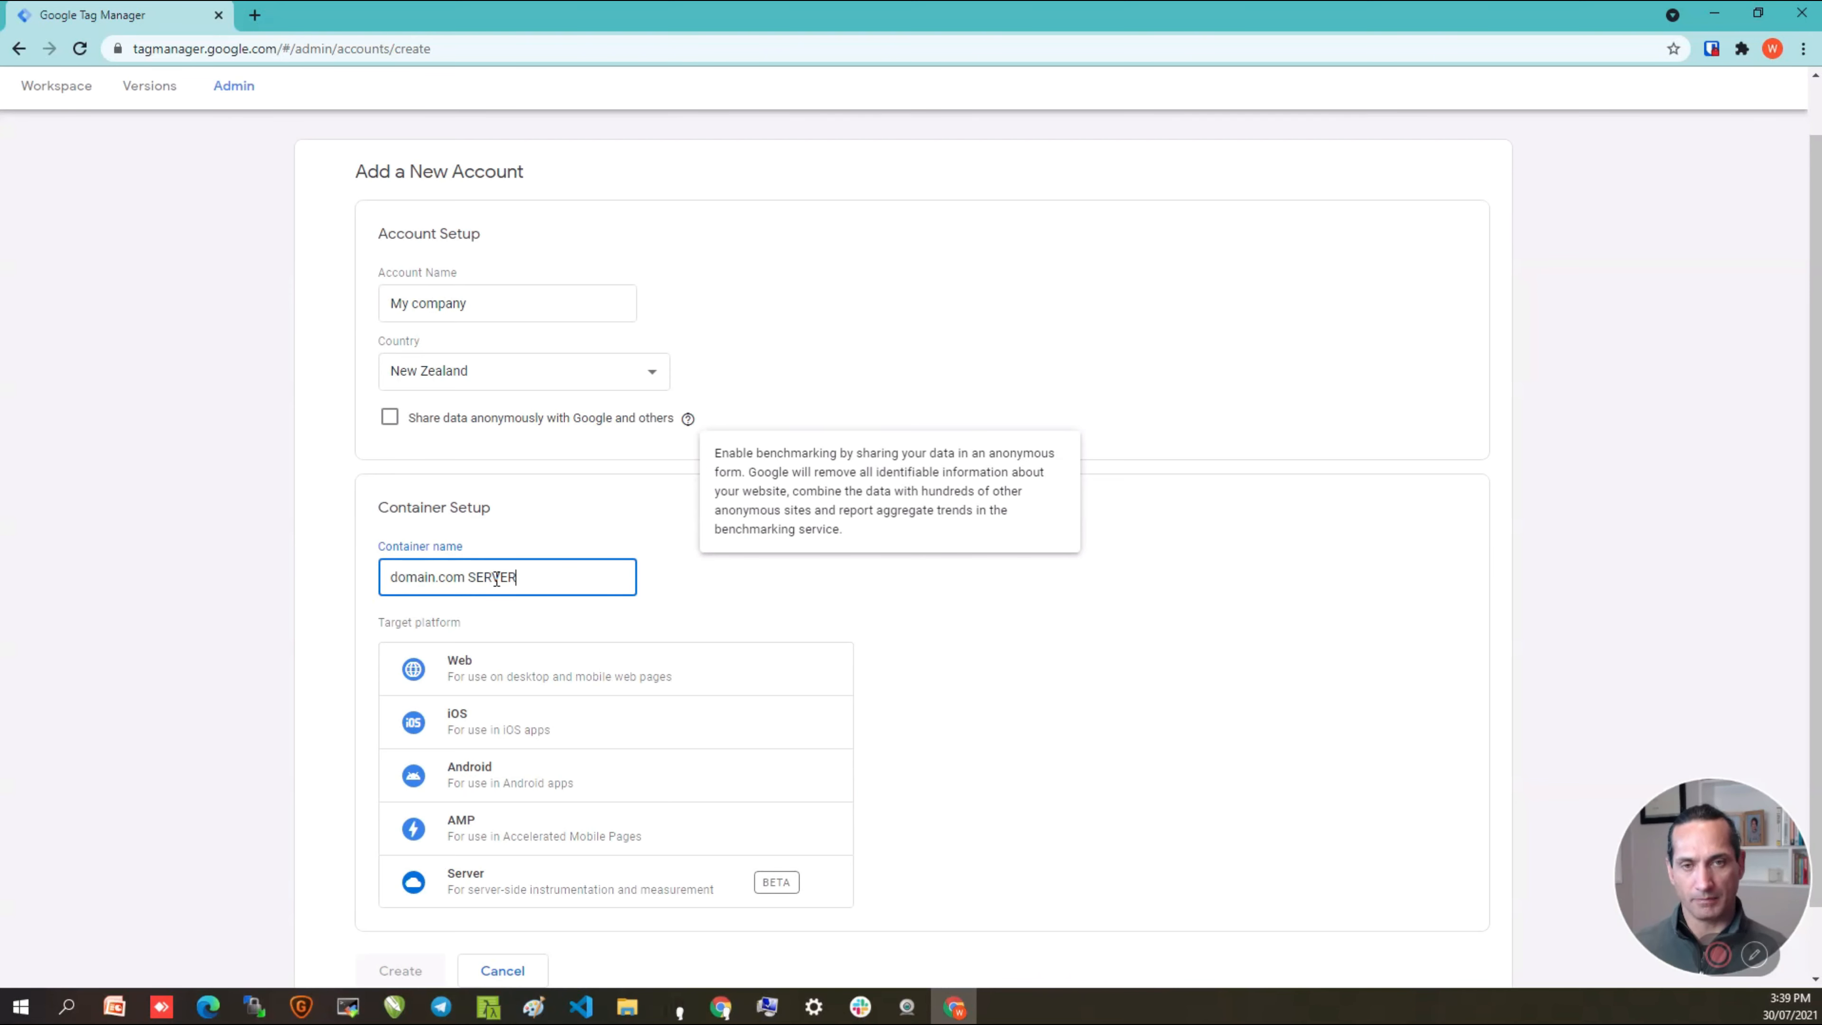
Step: Shorten the container name to domain.com, set its target platform to Web, and create the account
key("BackSpace")
key("BackSpace")
key("BackSpace")
key("BackSpace")
key("BackSpace")
key("BackSpace")
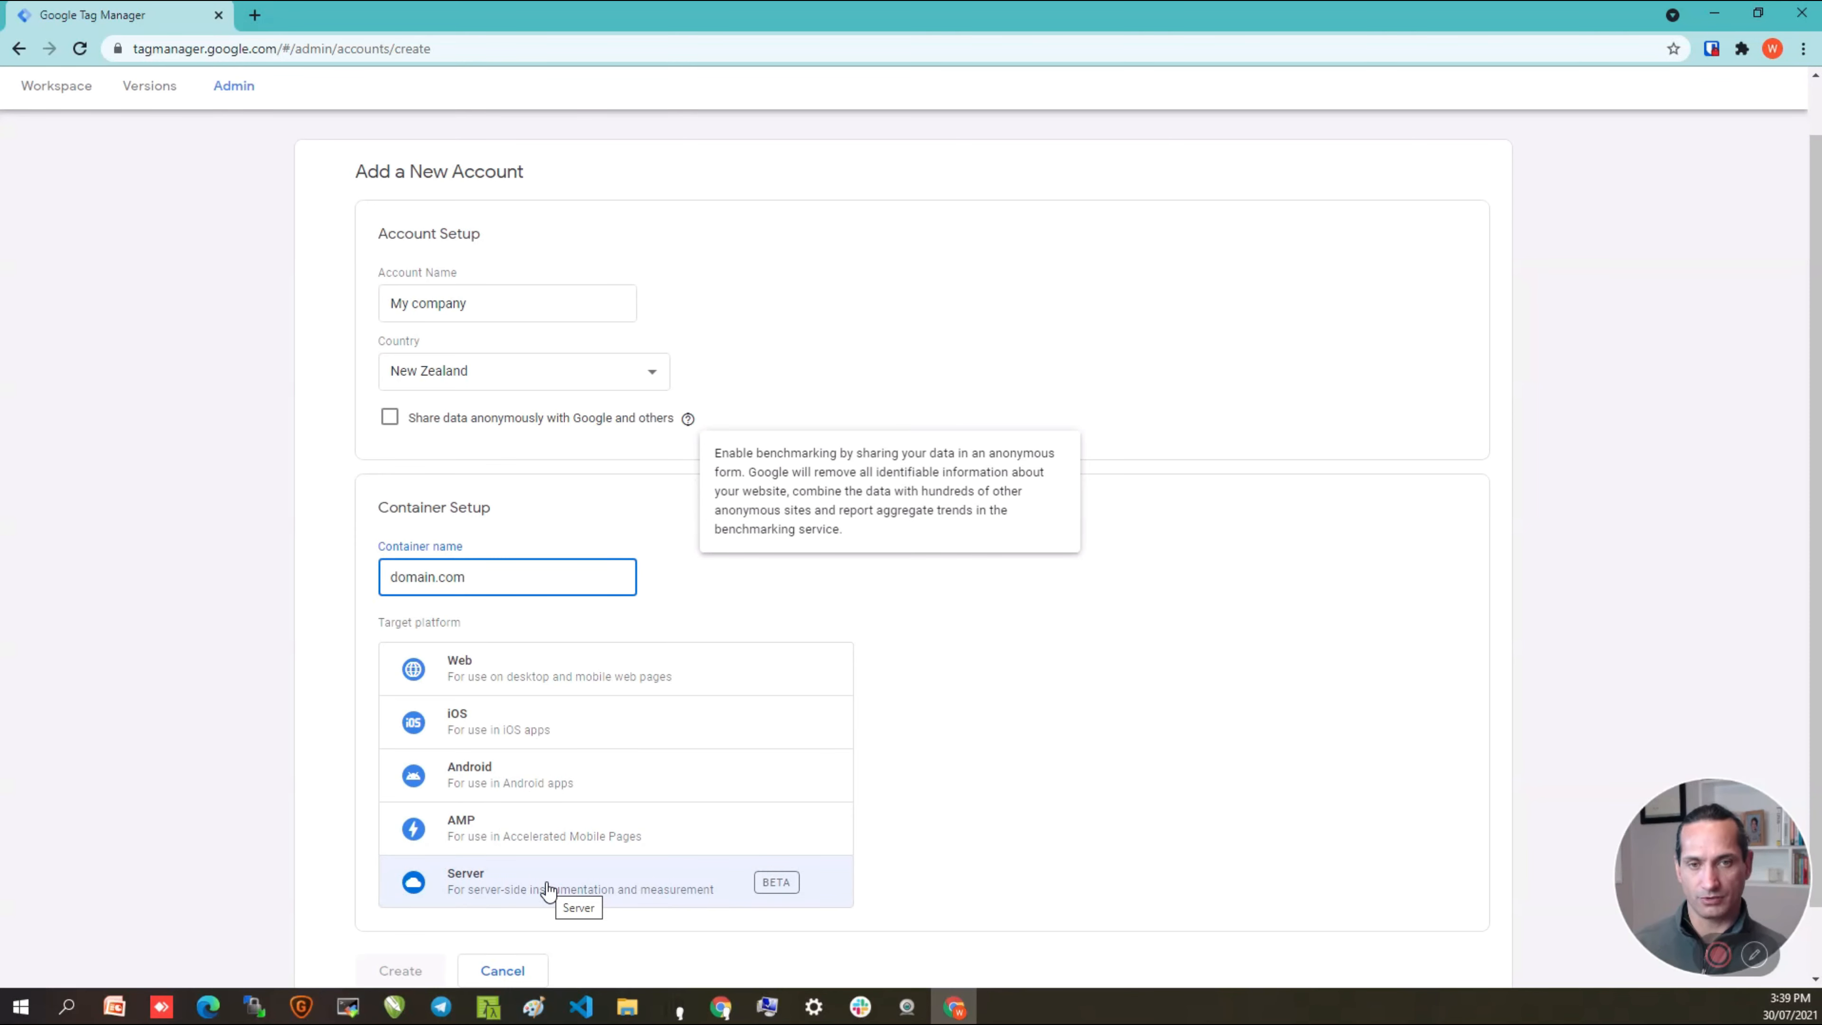
left_click(562, 681)
left_click(397, 971)
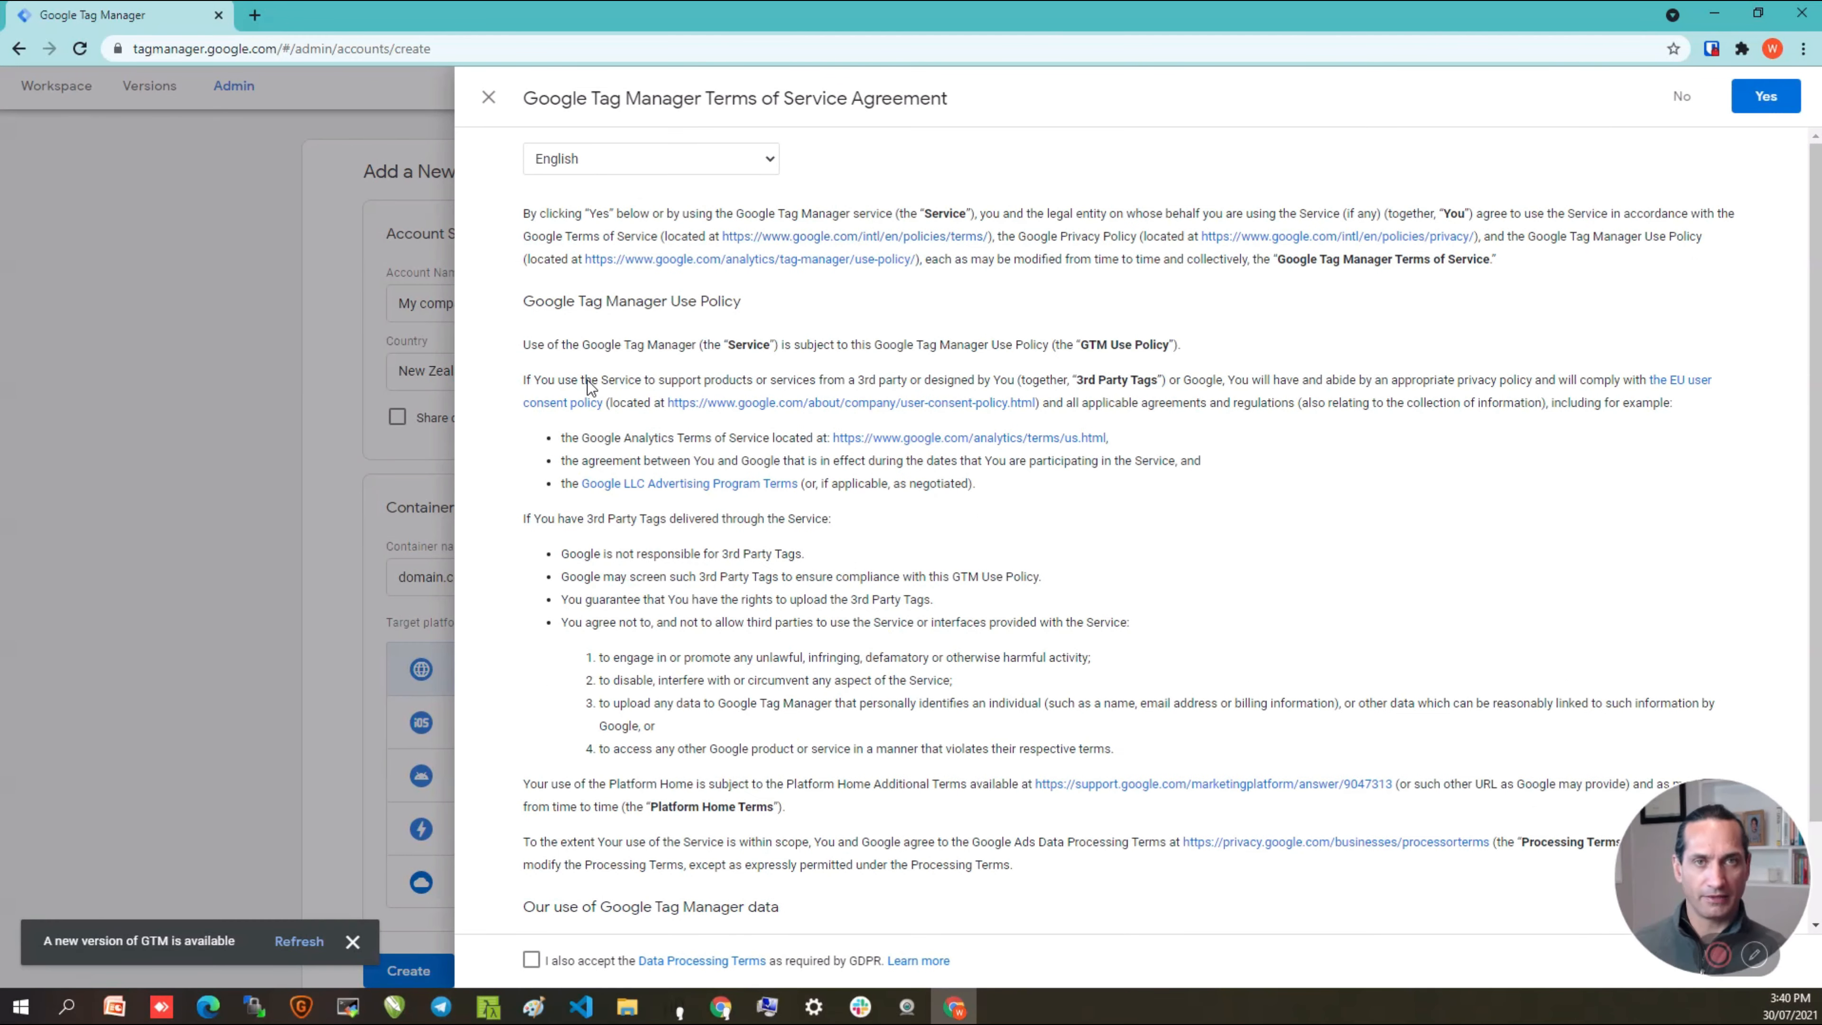
Step: Accept the Terms of Service and the GDPR Data Processing Terms, and dismiss the installation pop-up
scroll(657, 693, "down", 2)
left_click(531, 959)
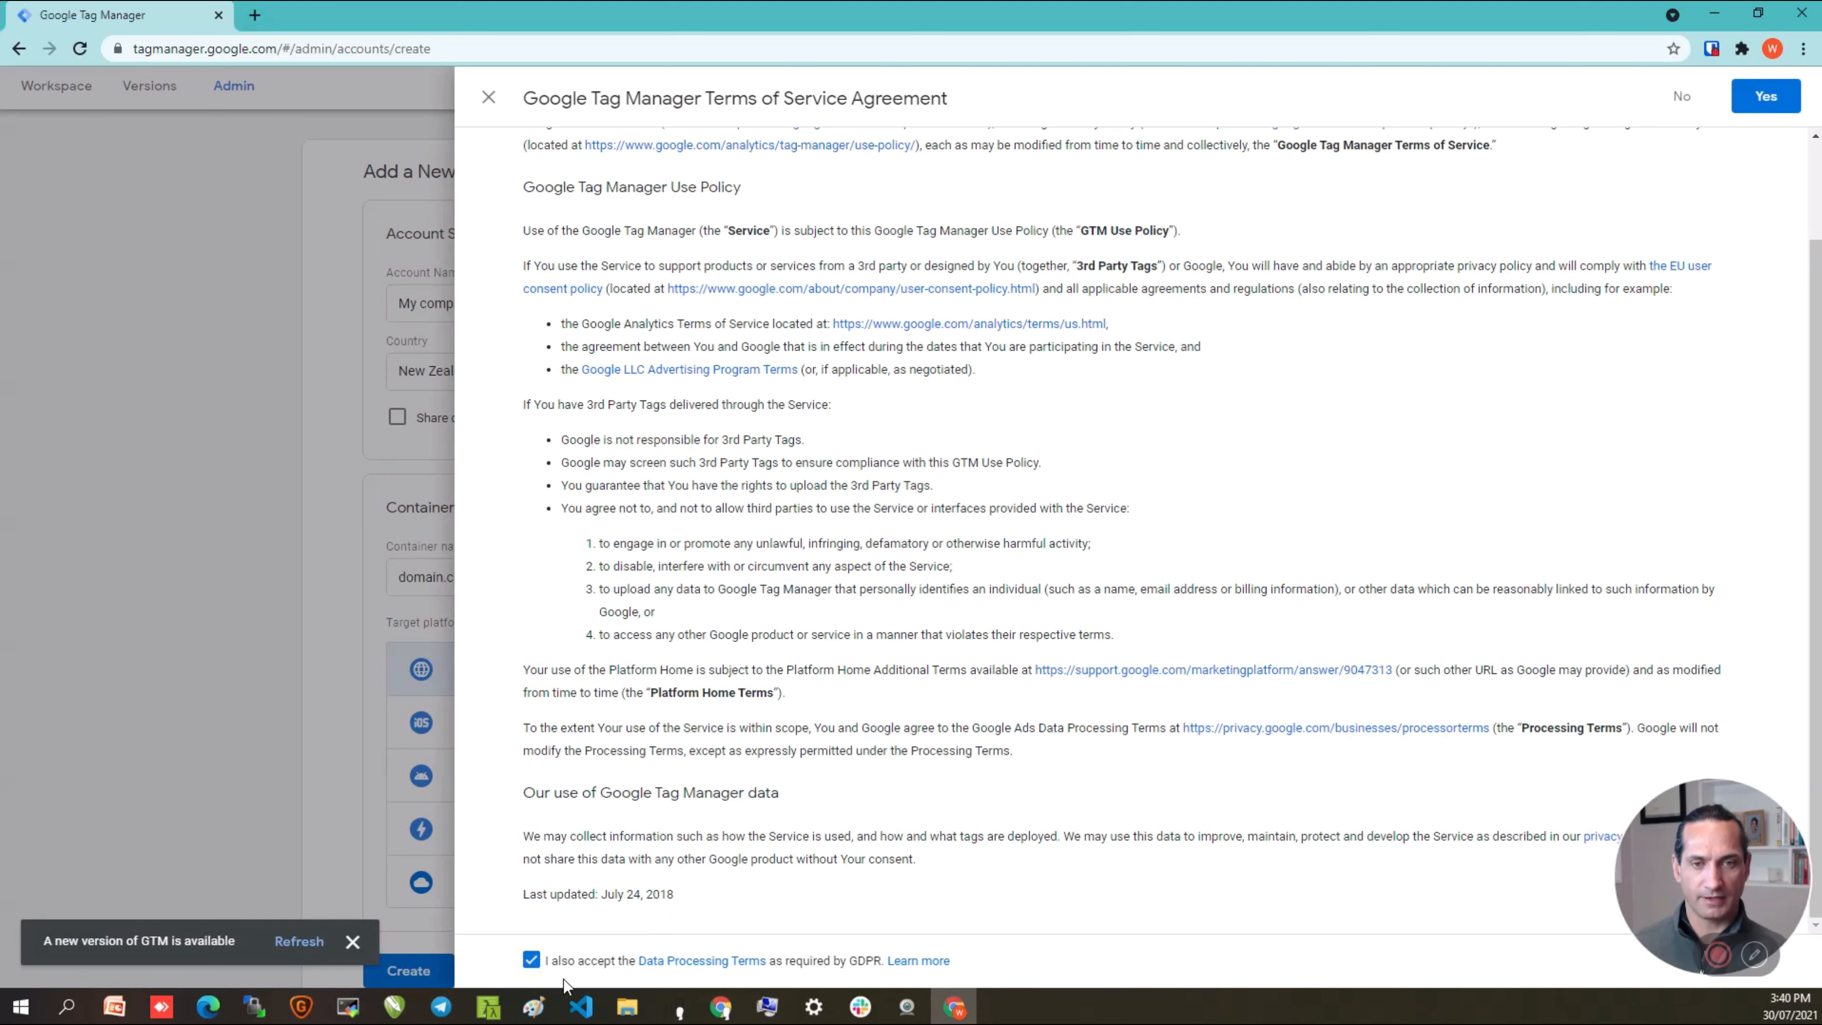
scroll(1037, 659, "up", 2)
left_click(1770, 96)
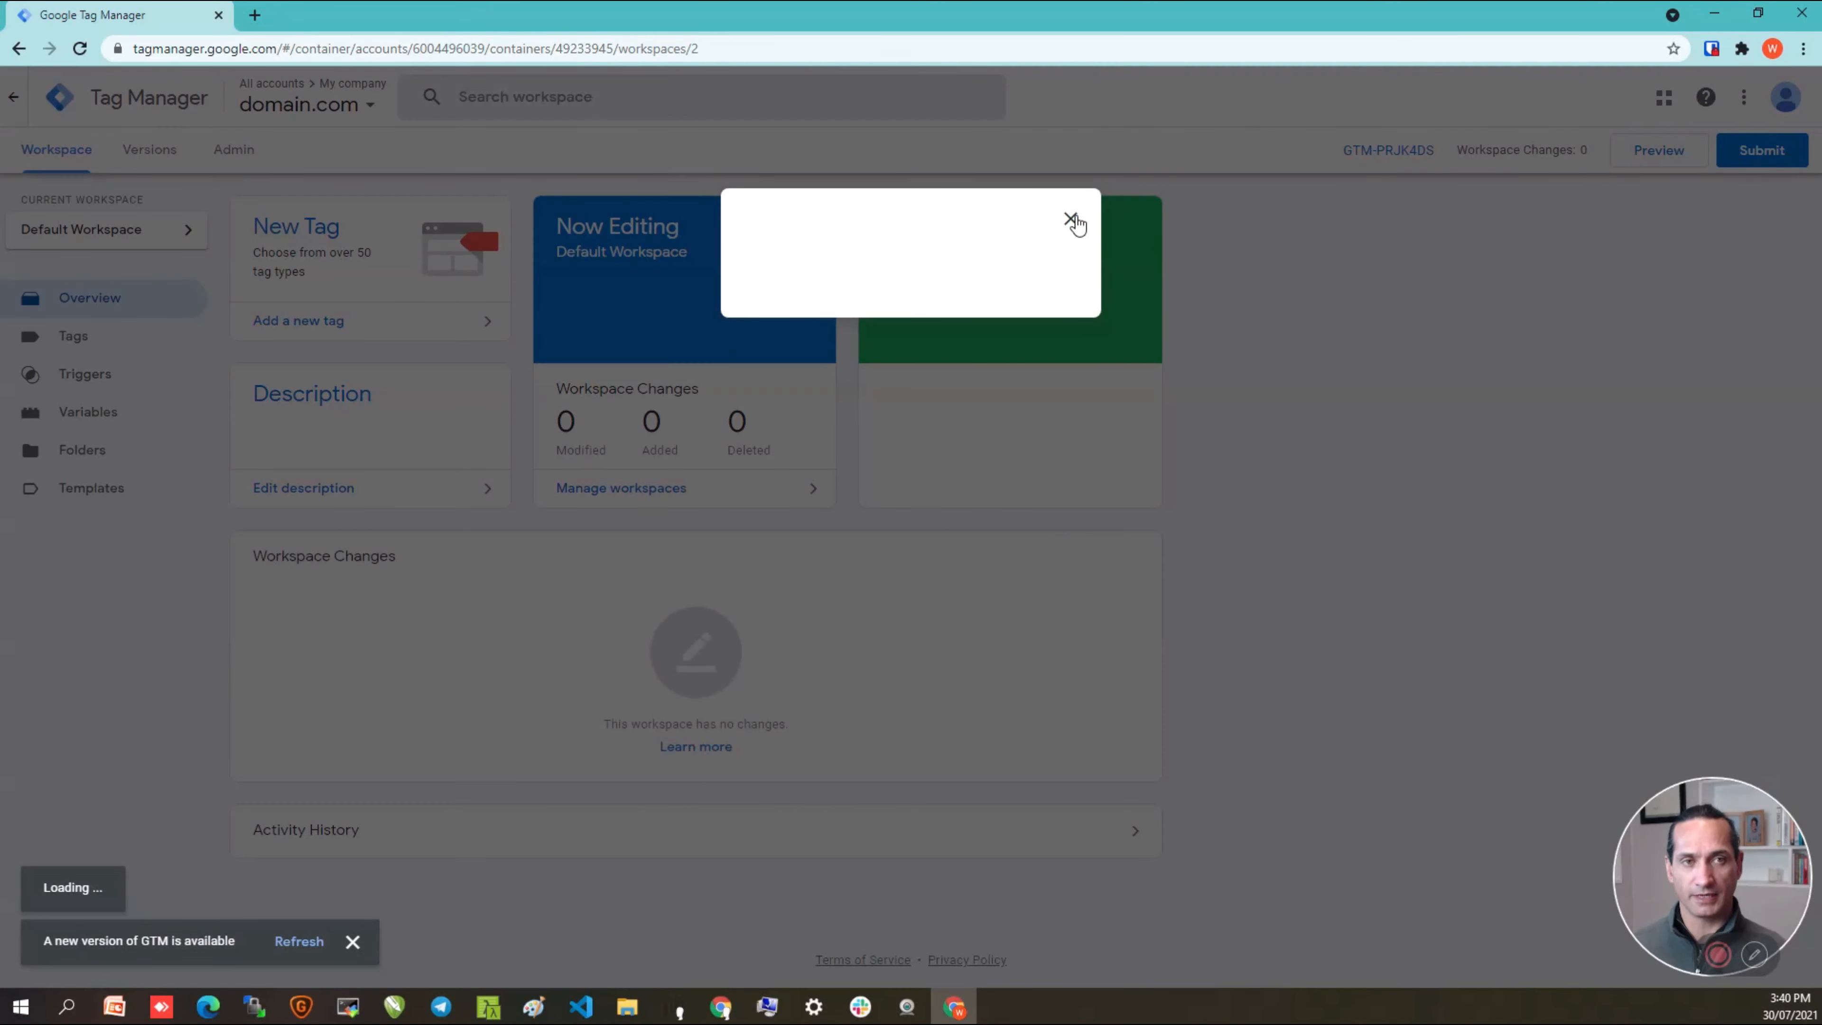
left_click(1071, 219)
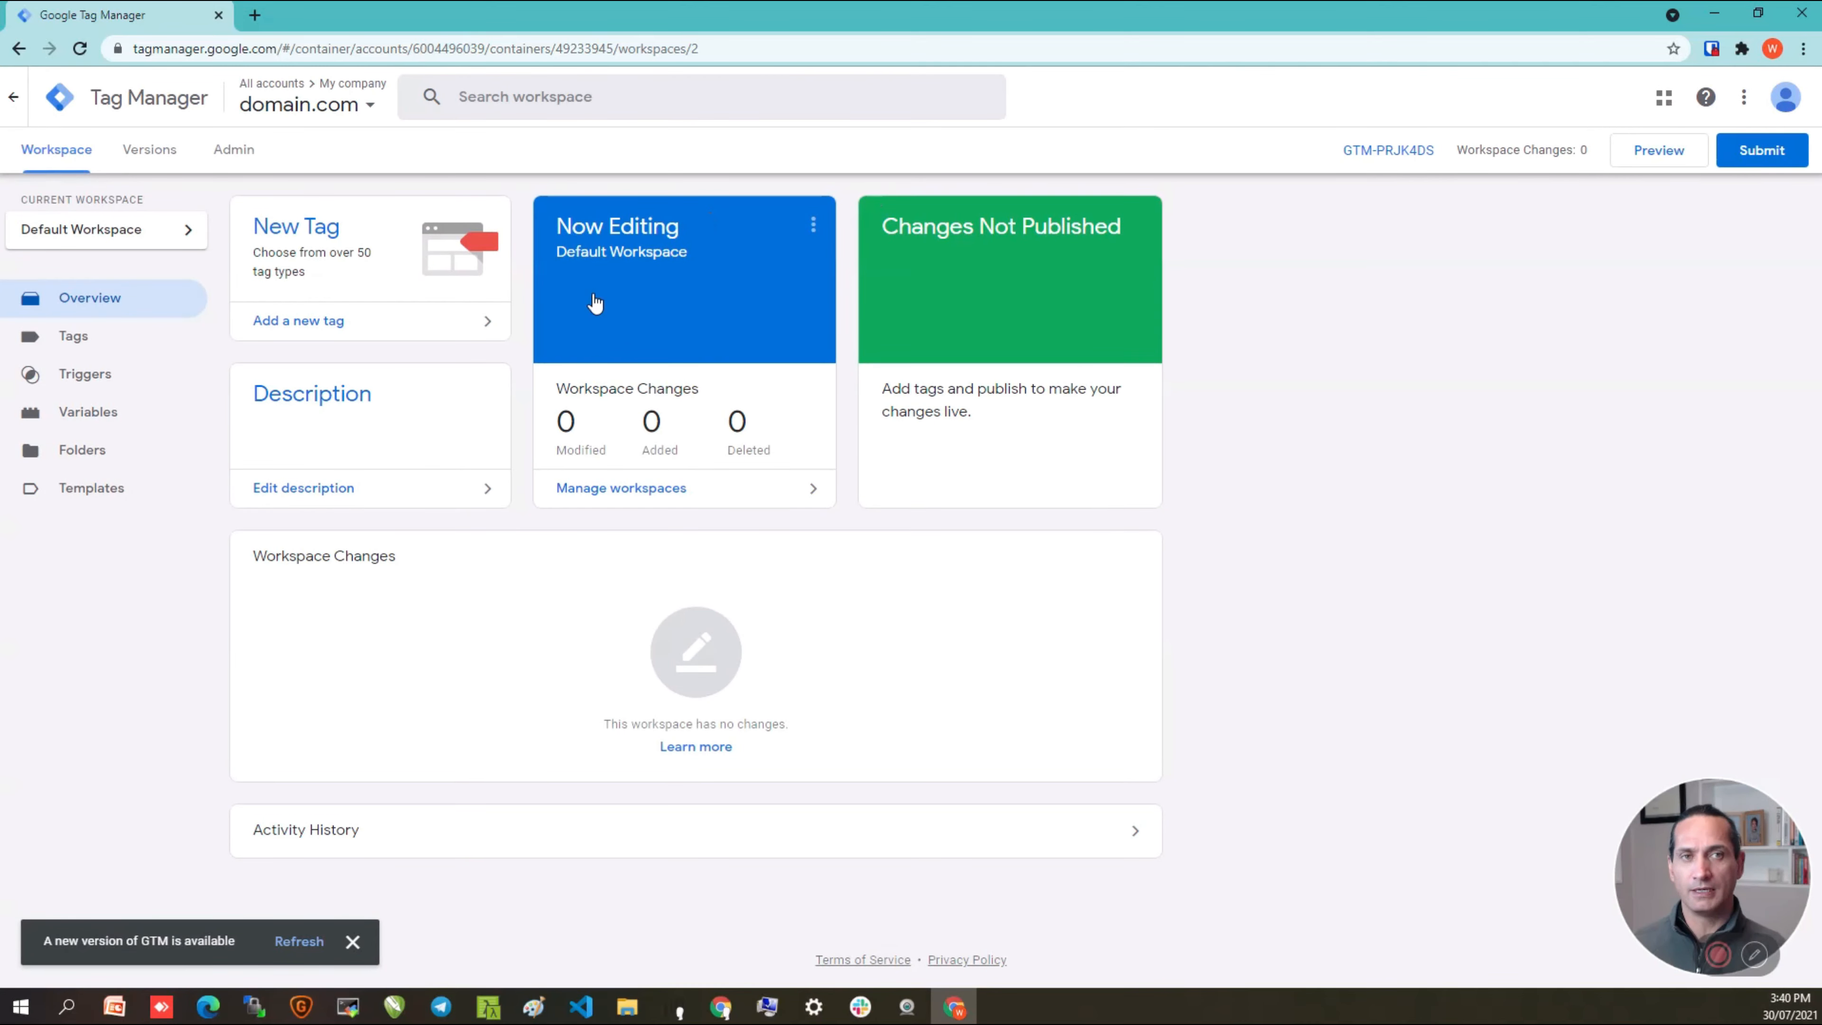
Step: Copy the container's <head> installation snippet and paste it into Notepad in place of all the existing text
left_click(1366, 151)
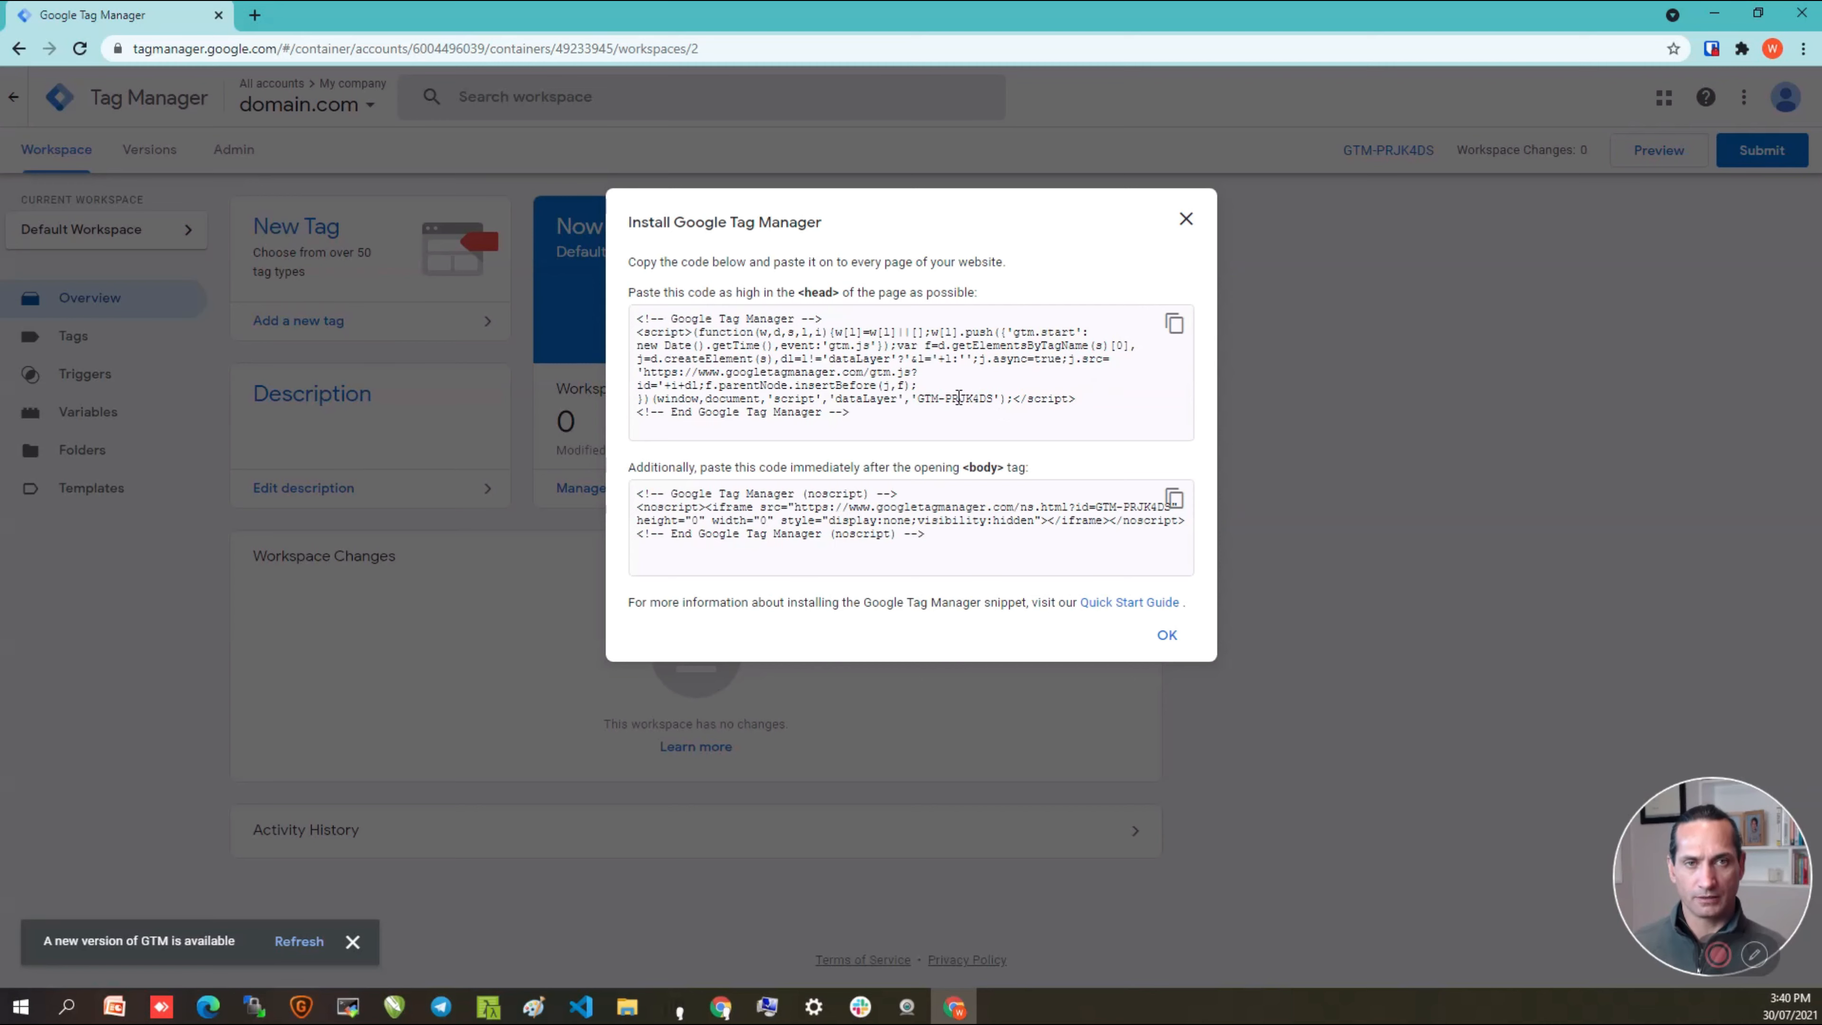
left_click_drag(892, 425, 626, 293)
key("ctrl+c")
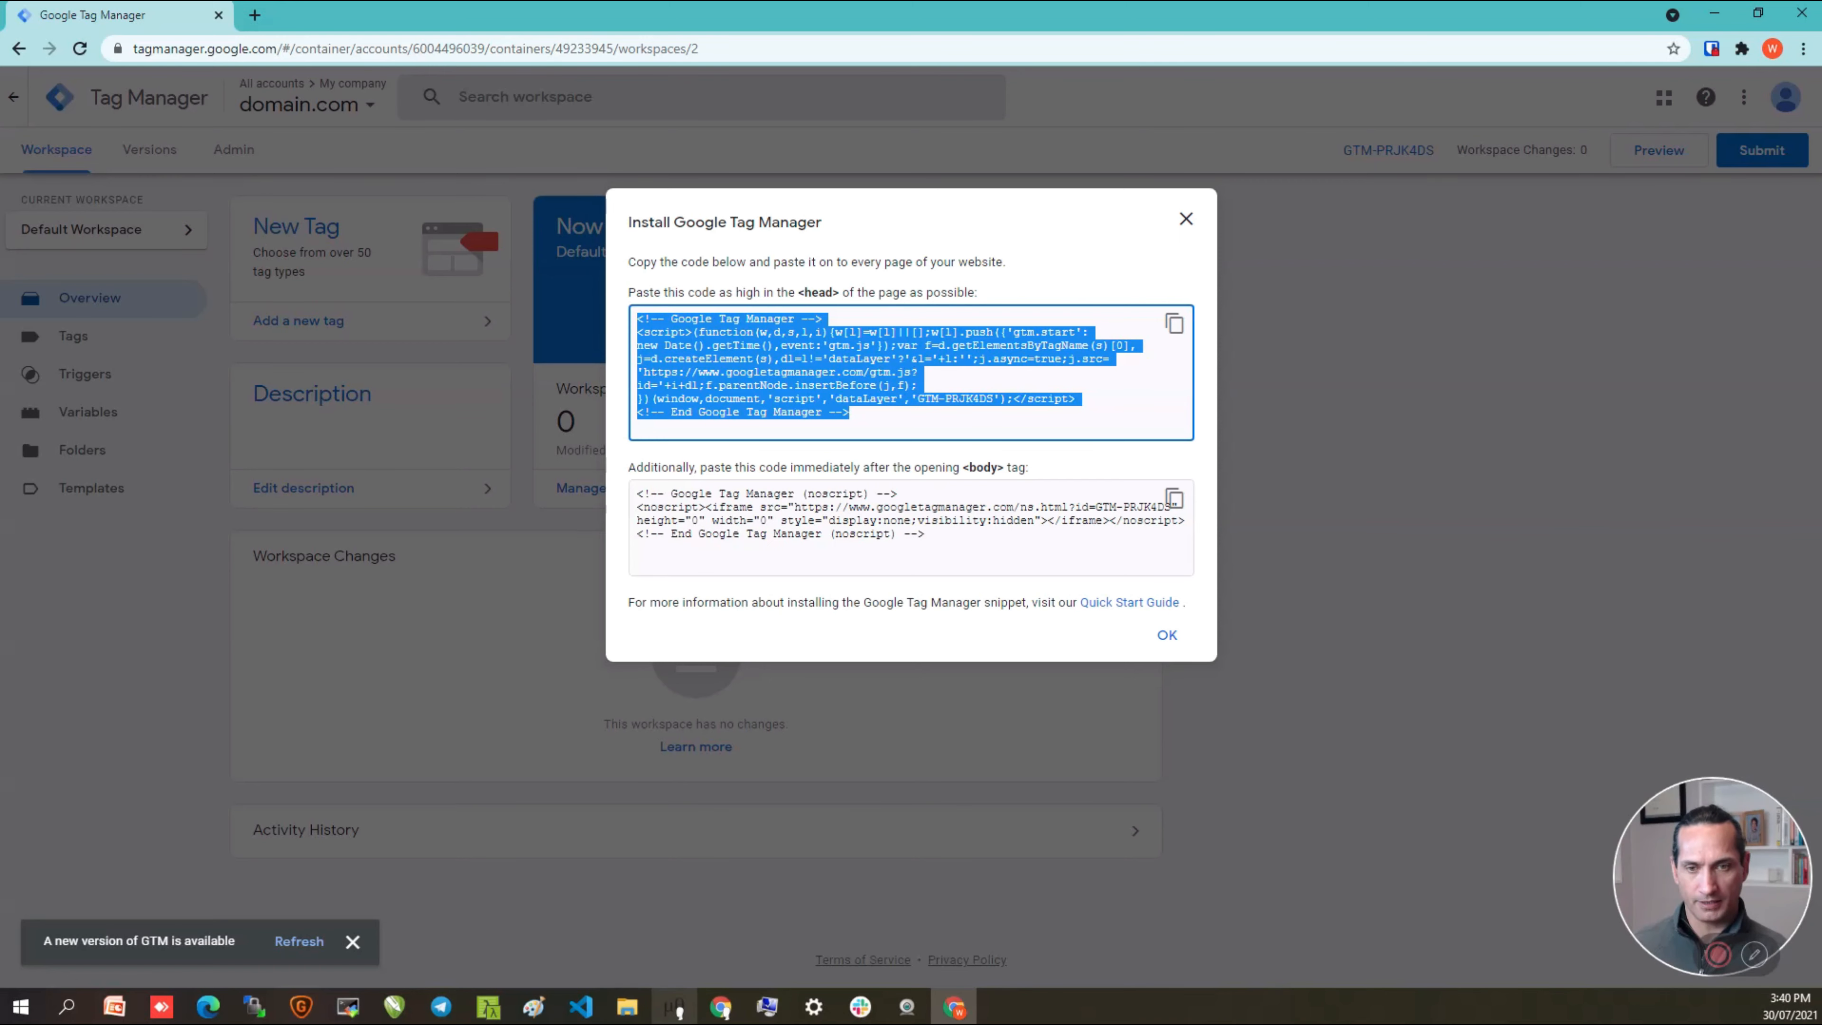
left_click(674, 1007)
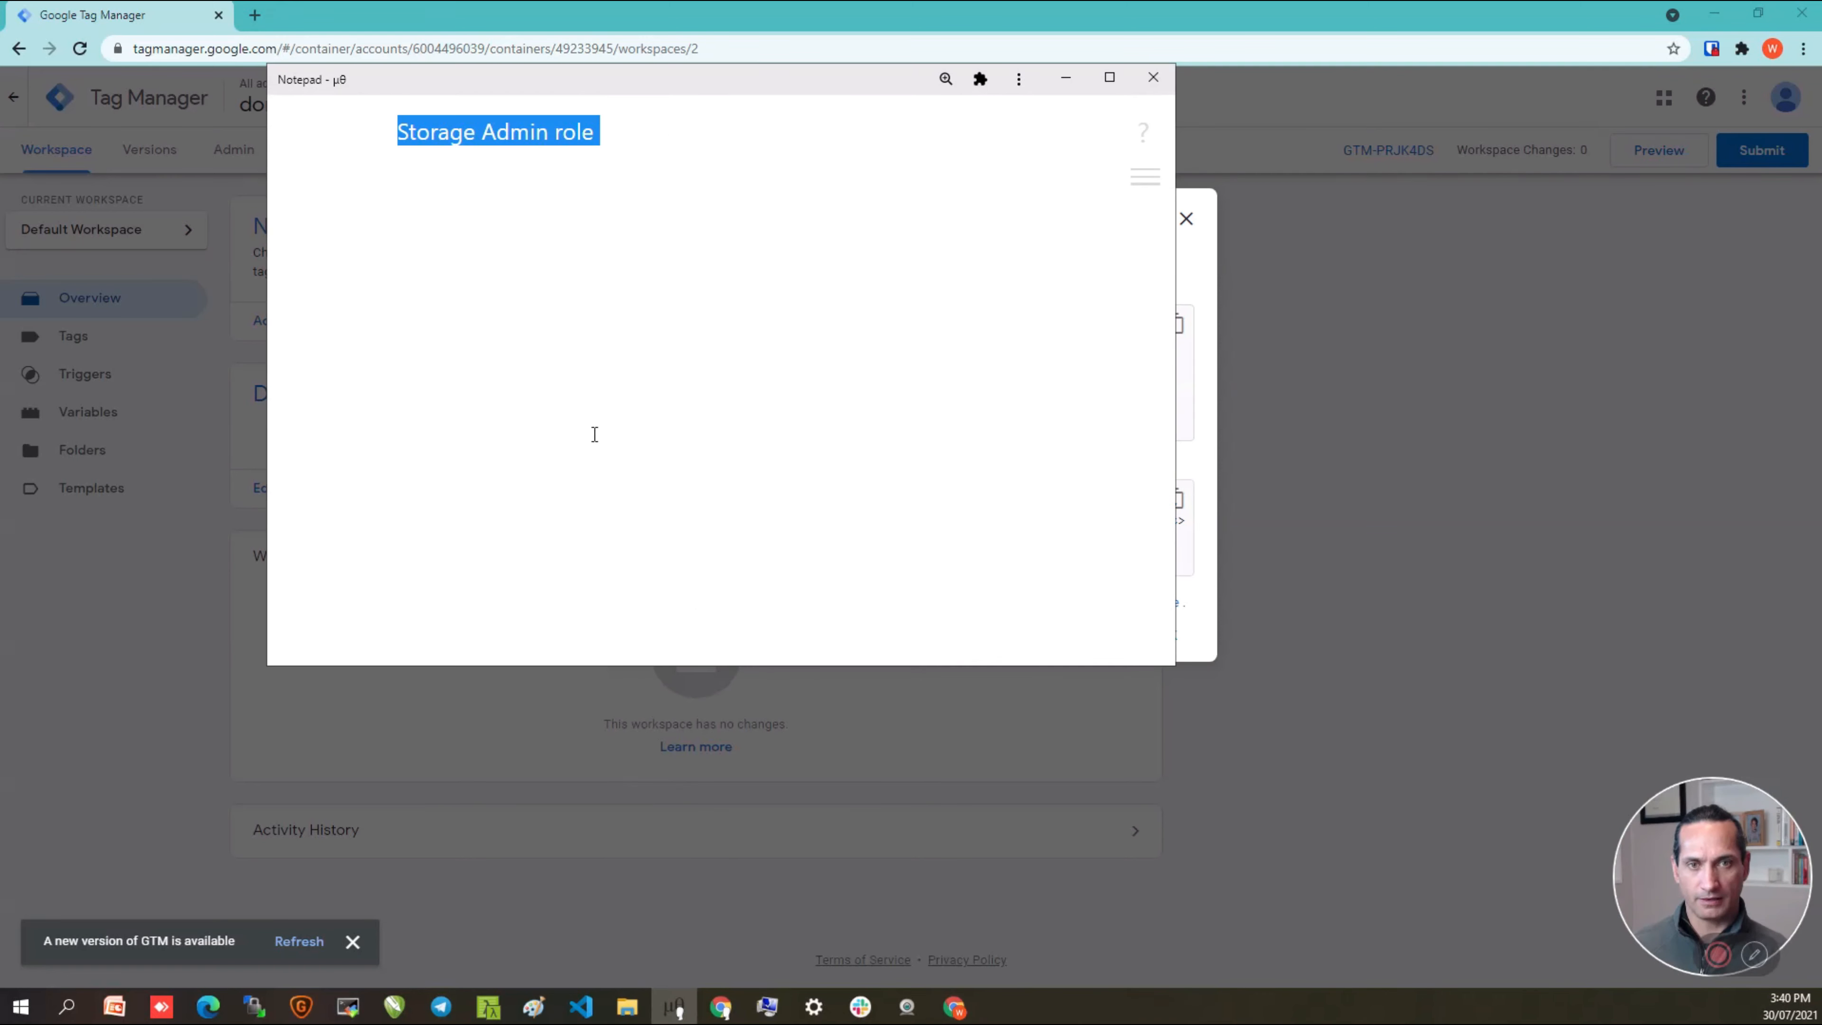
left_click(703, 148)
key("ctrl+a")
key("ctrl+v")
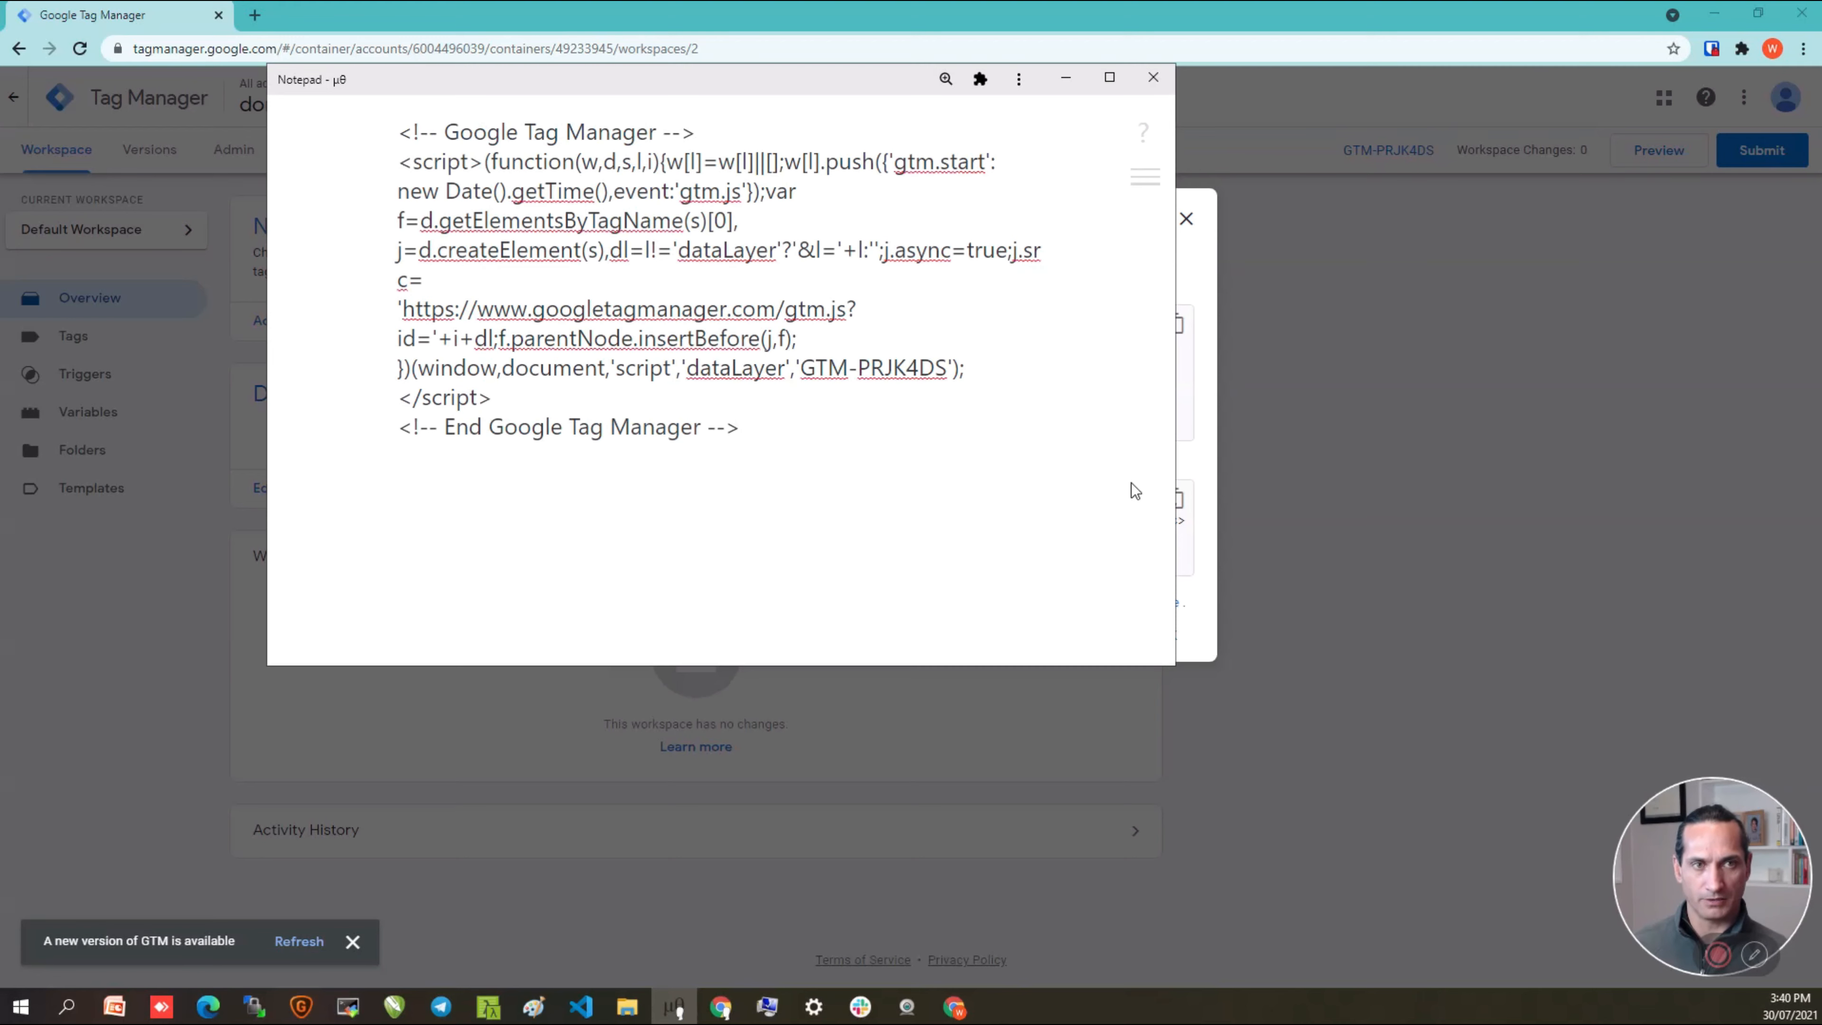
Step: Copy the container's <body> noscript snippet into Notepad below the head snippet, and move the note window aside
left_click(1203, 507)
left_click(1173, 498)
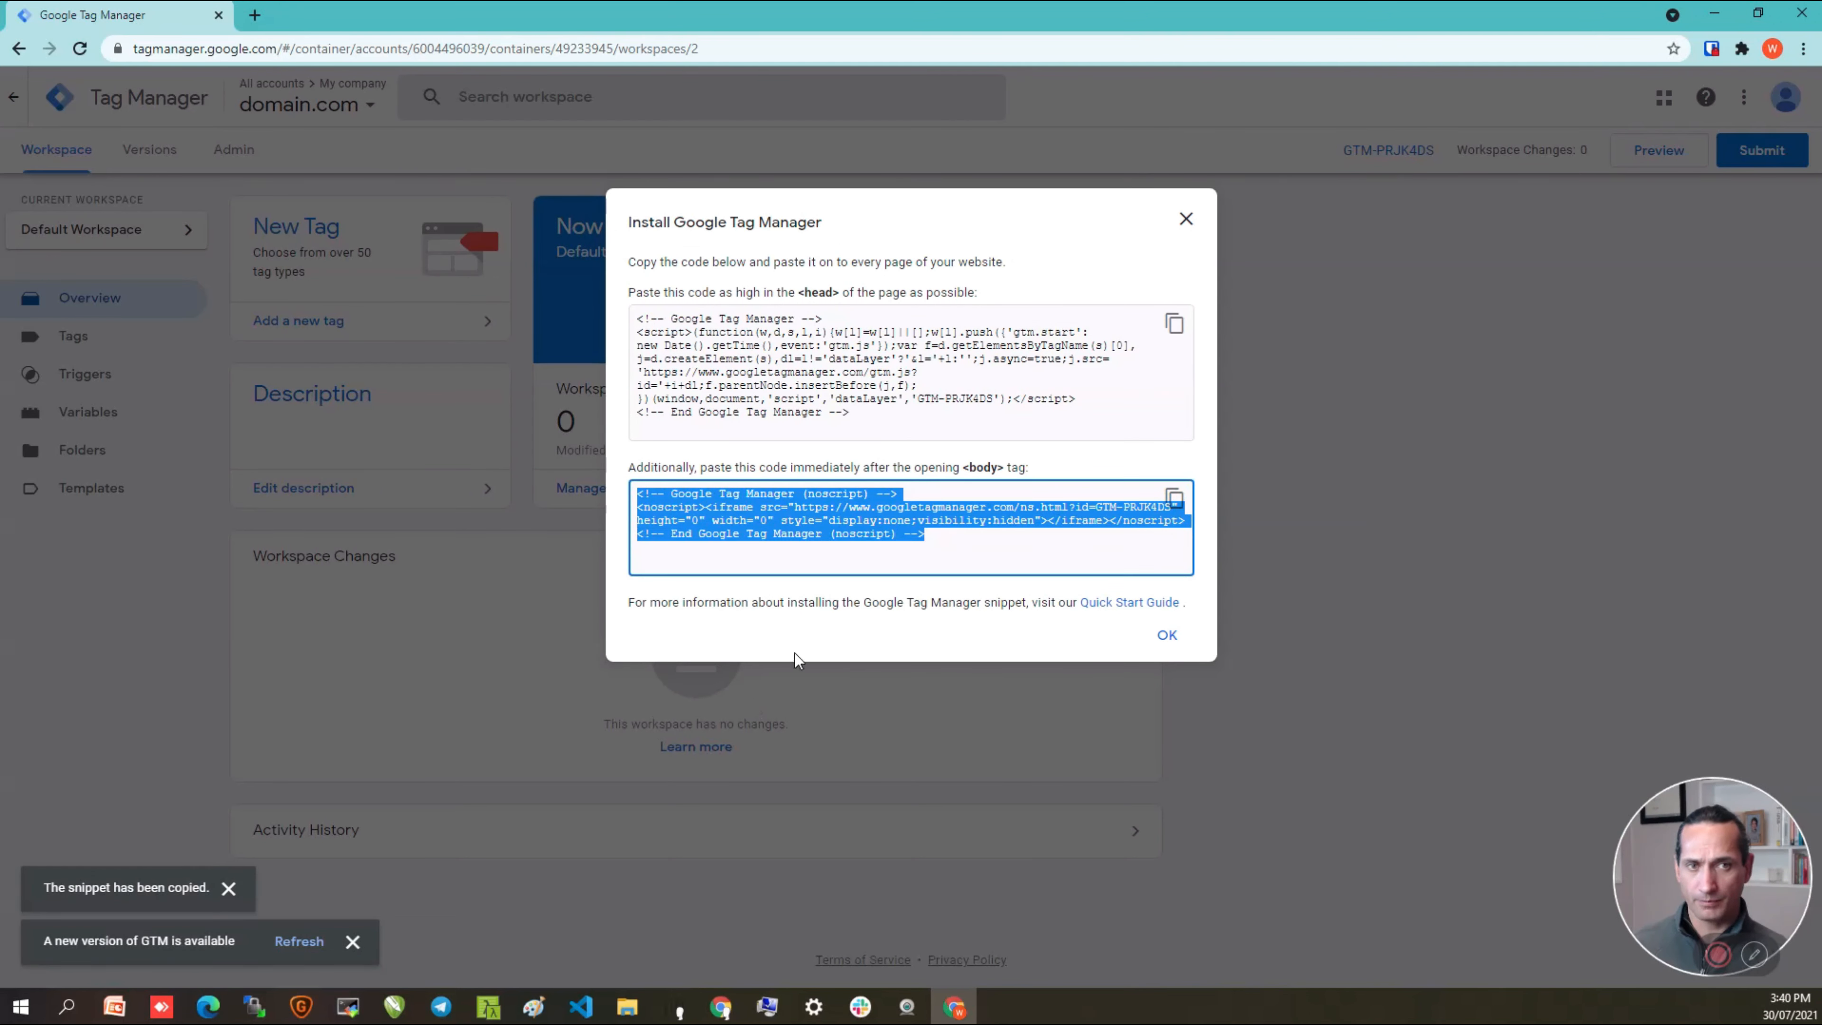
left_click(674, 1008)
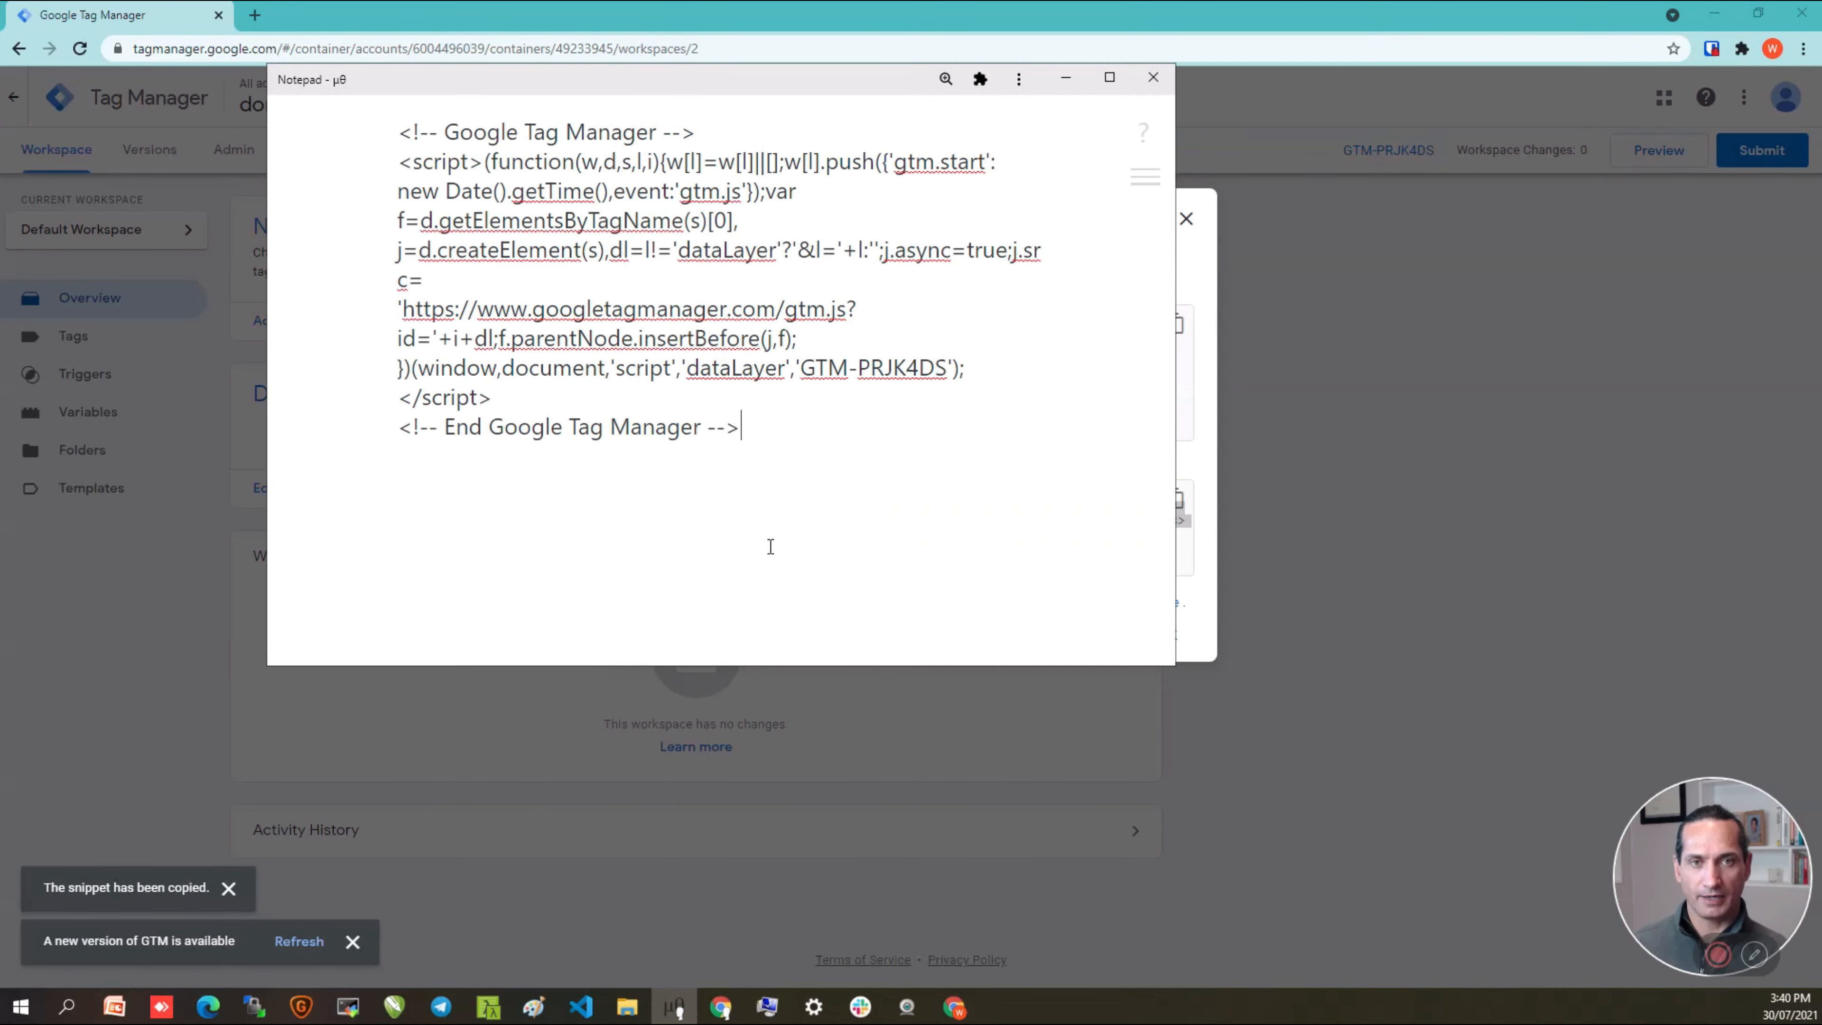
key("Return")
key("Return")
key("ctrl+v")
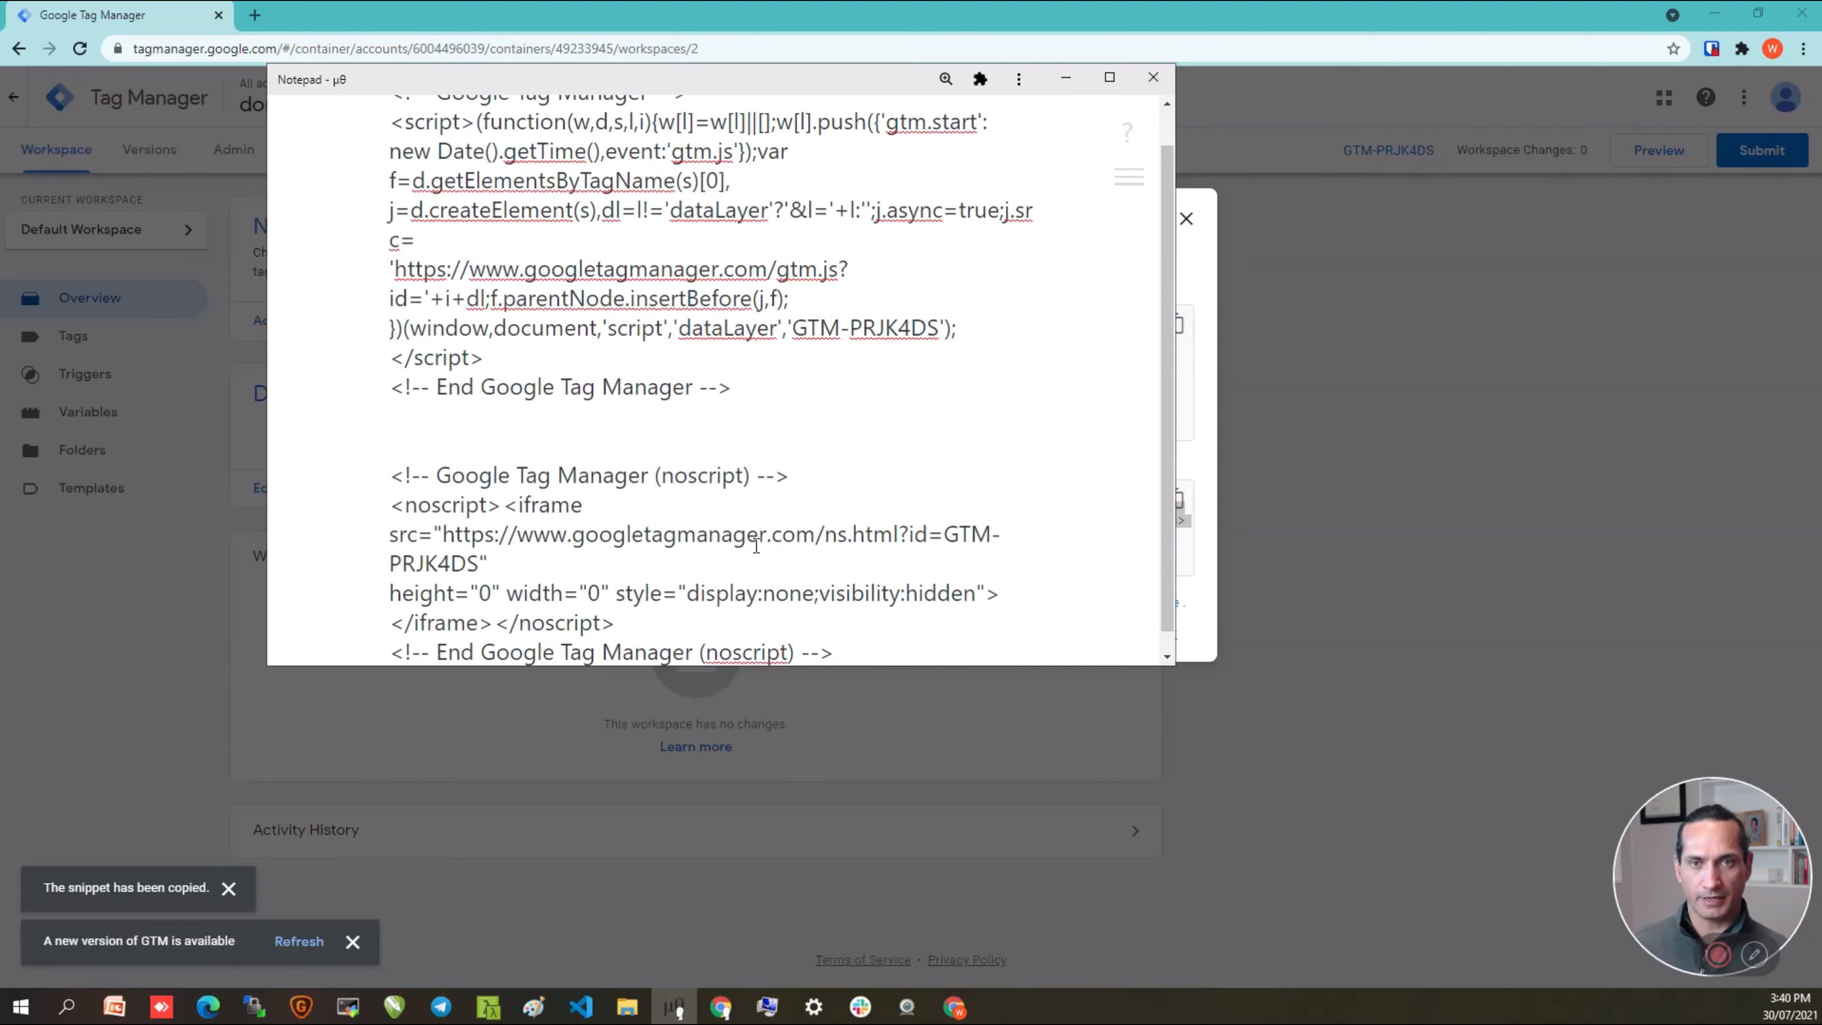
left_click_drag(847, 84, 0, 287)
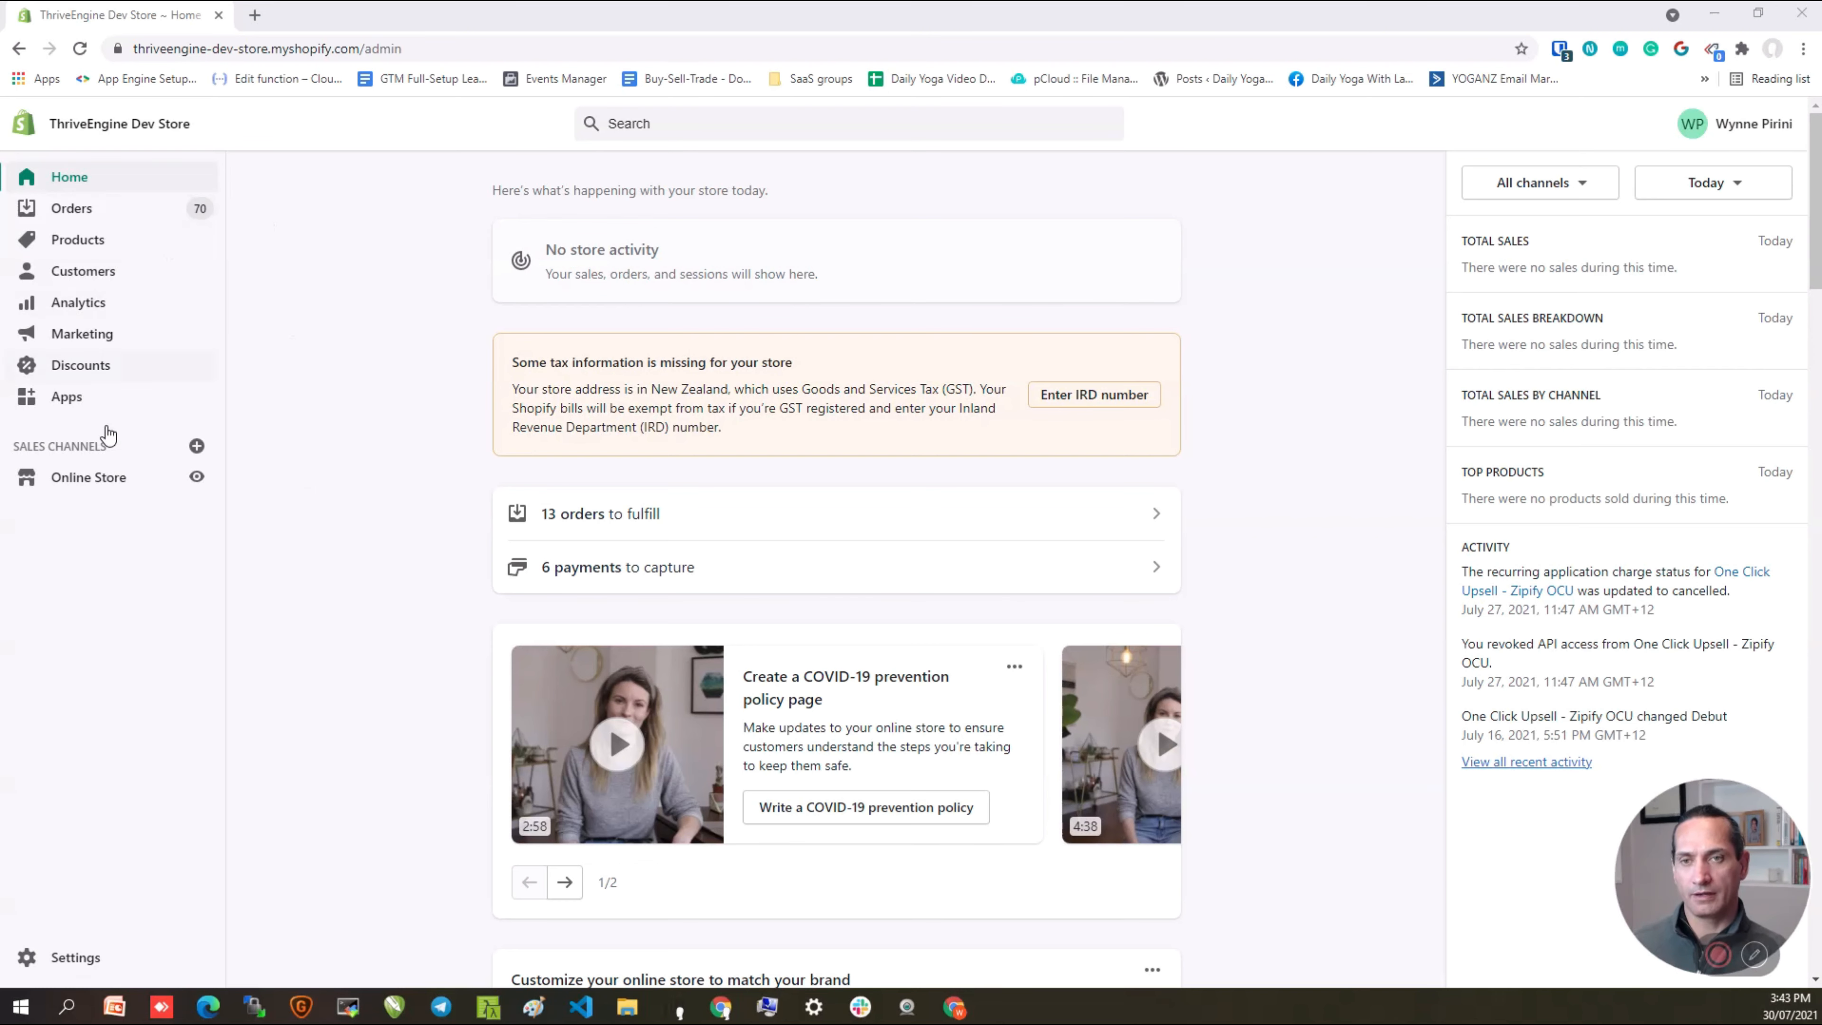
Step: In the Shopify admin, open the code of the live Debut theme and show the theme.liquid layout file
left_click(86, 478)
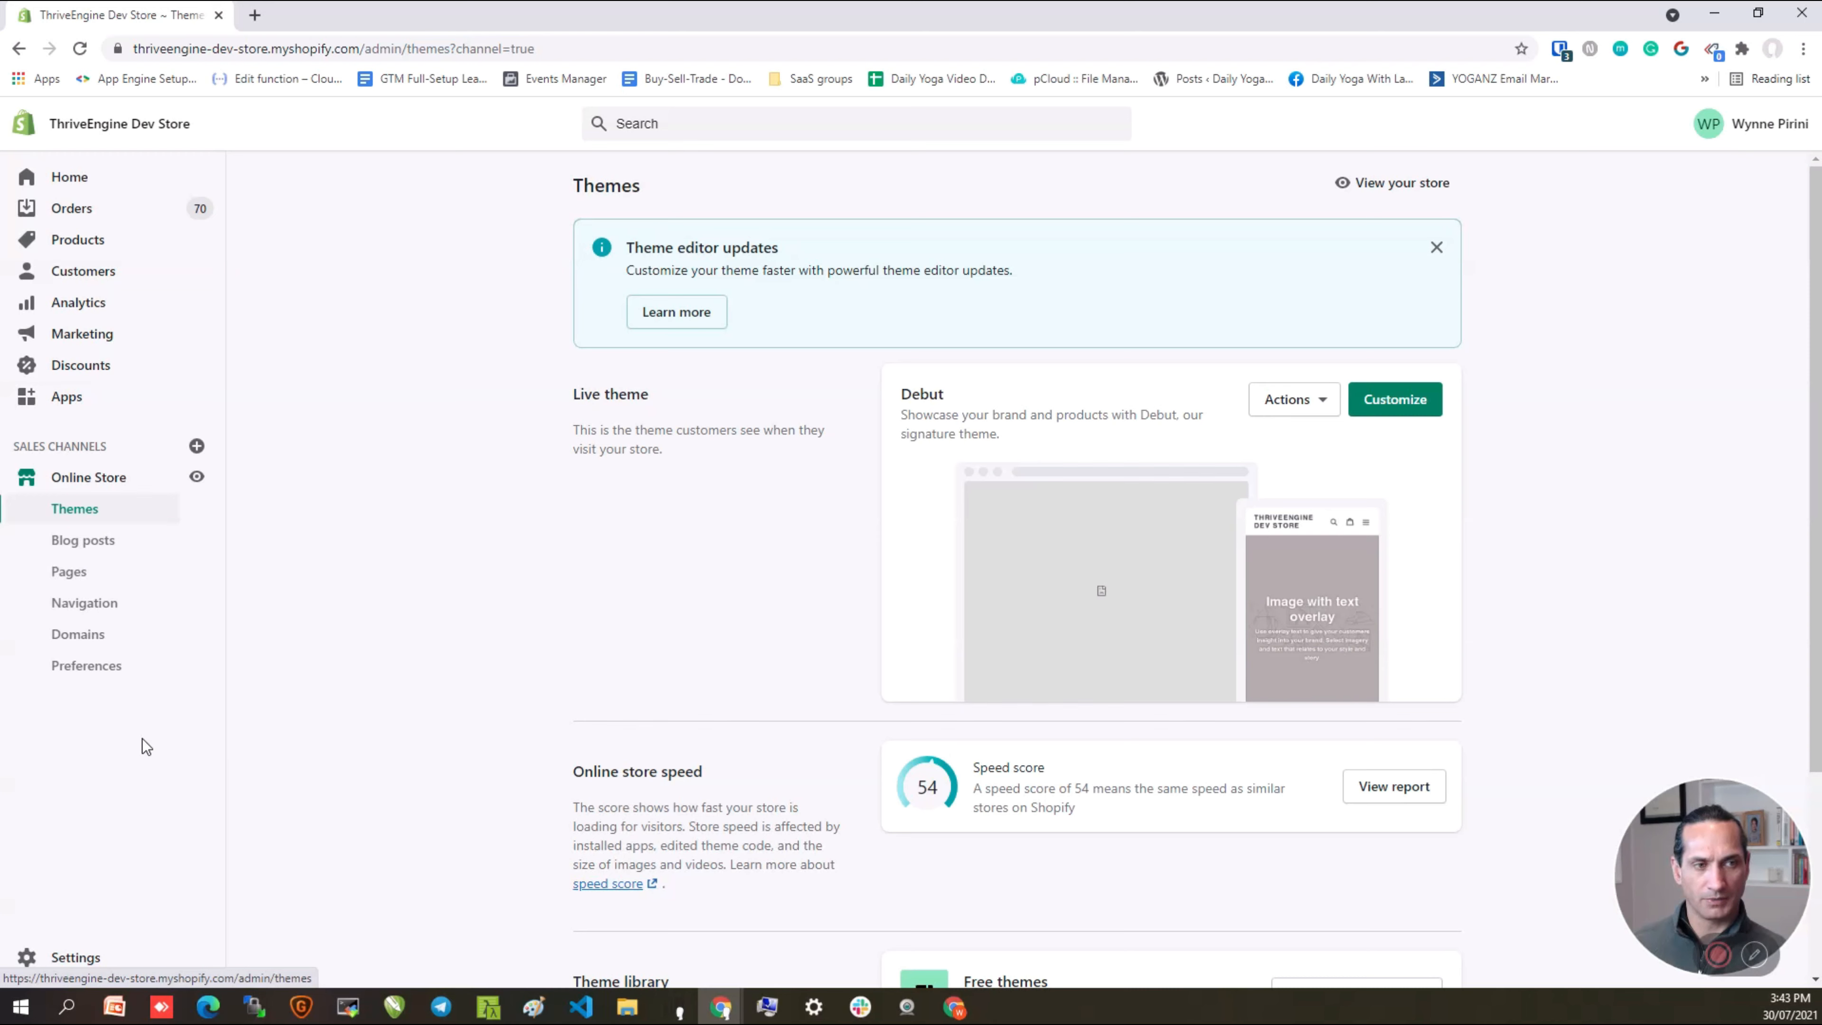
left_click(1287, 413)
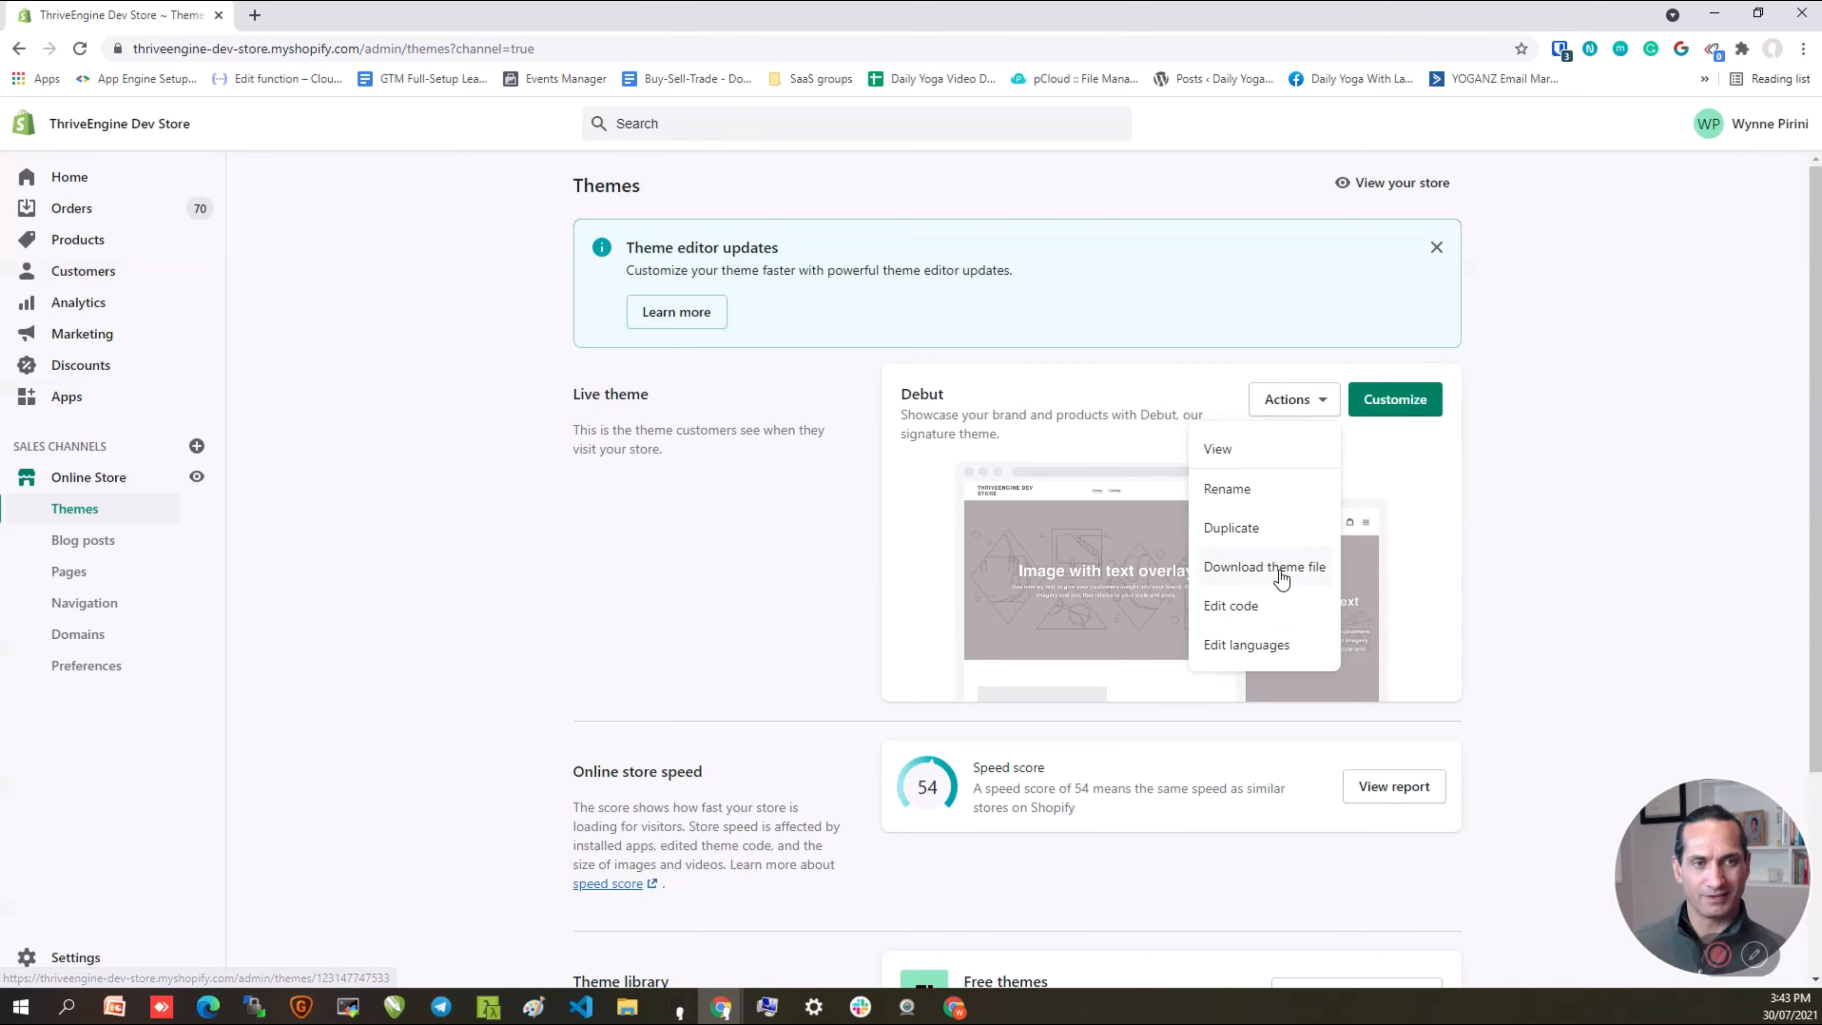
left_click(1269, 618)
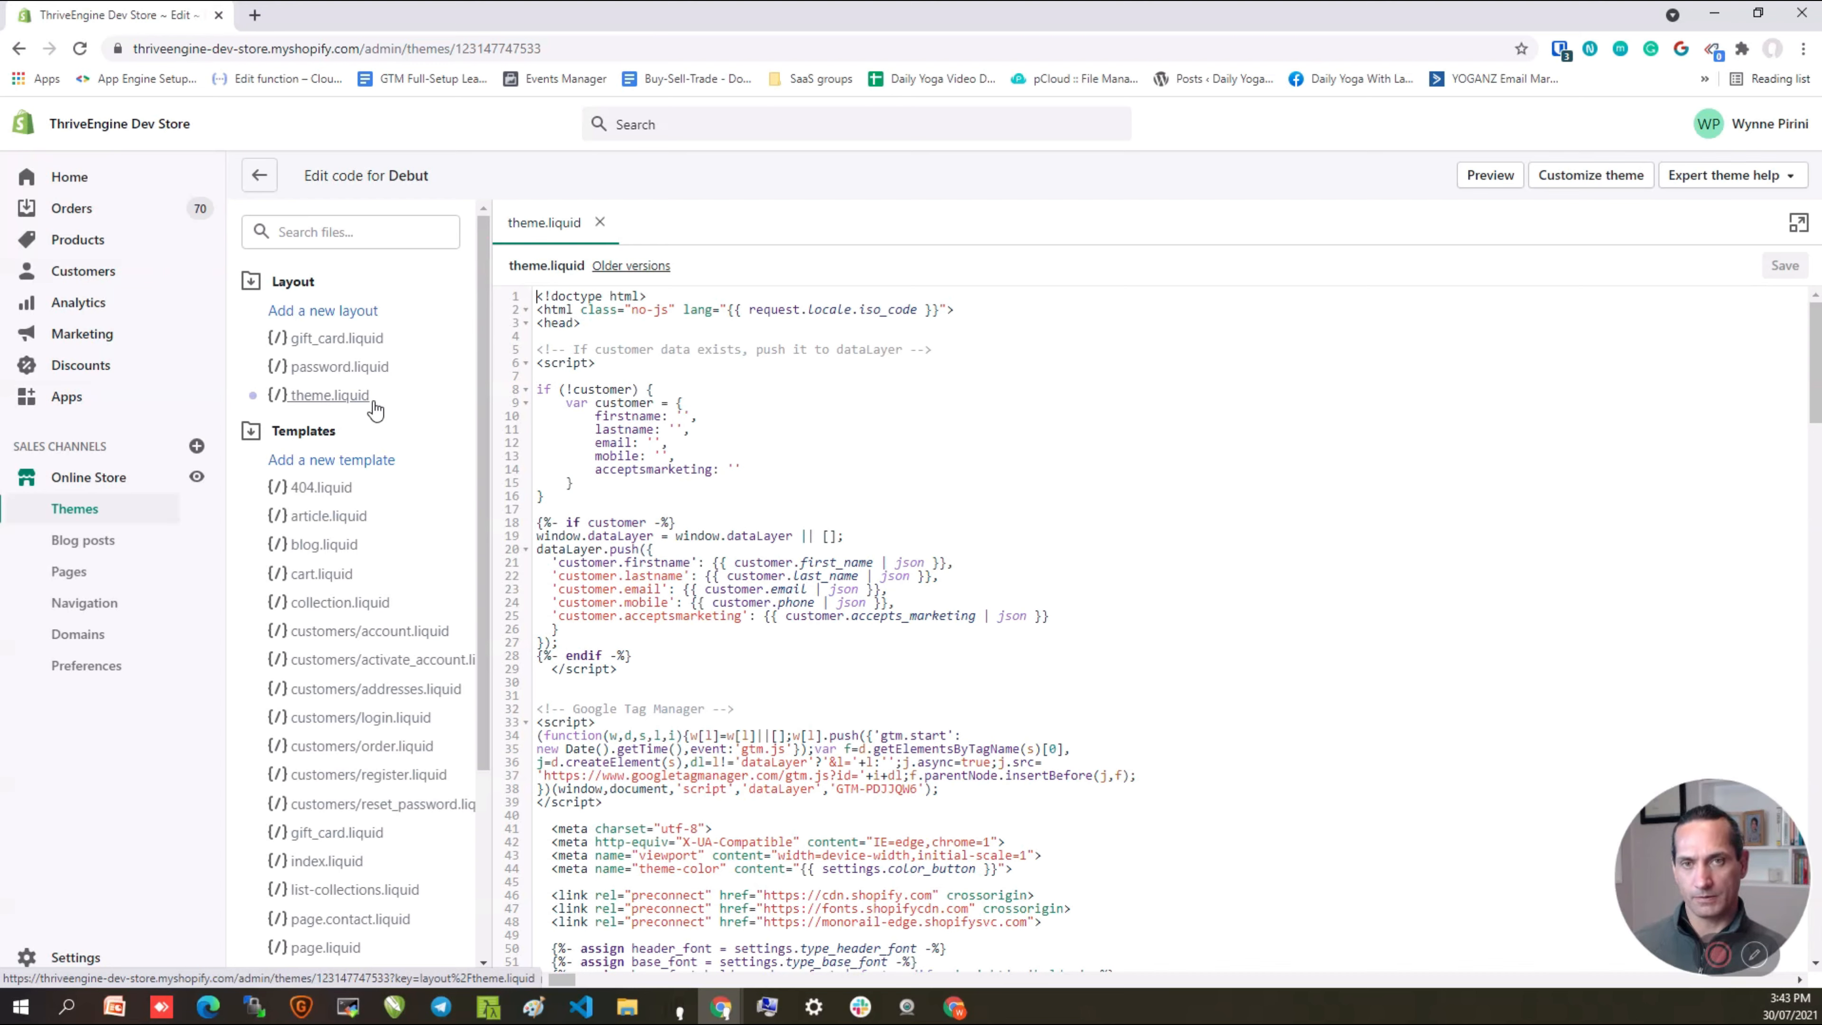
left_click(332, 395)
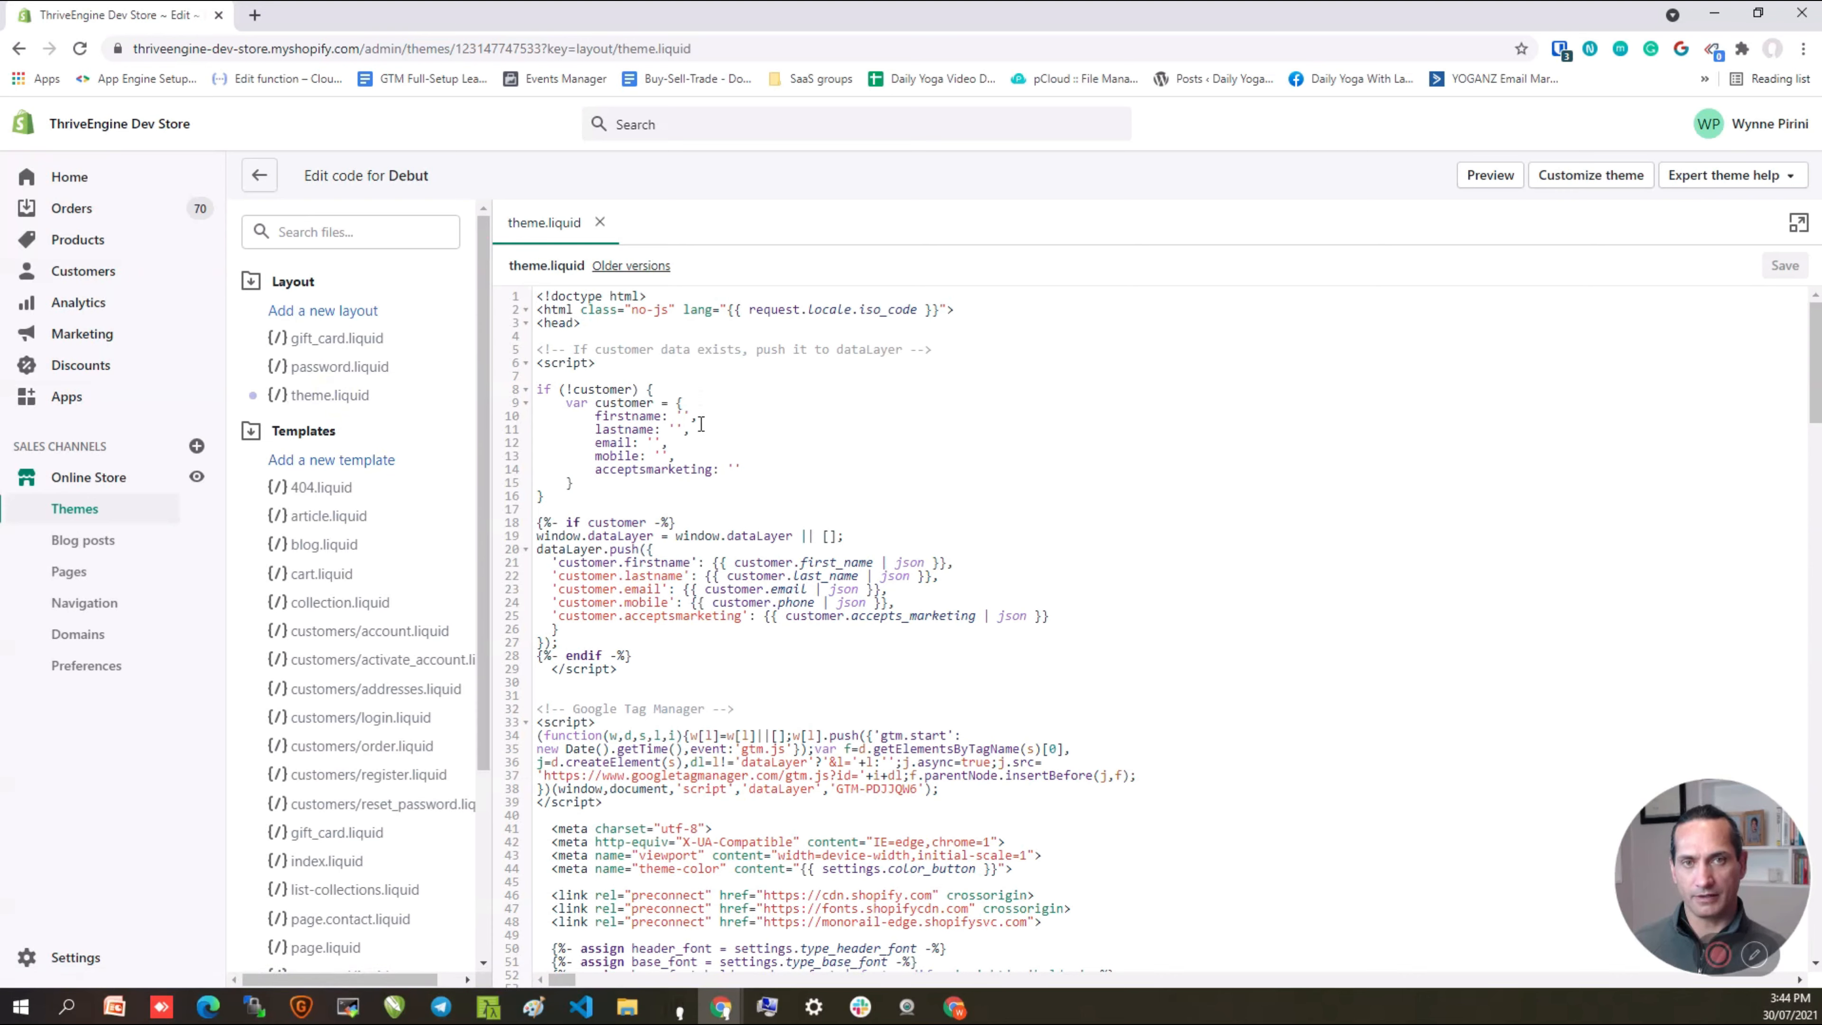
Step: Delete the customer dataLayer script and the old Google Tag Manager script from the head of theme.liquid
left_click(728, 429)
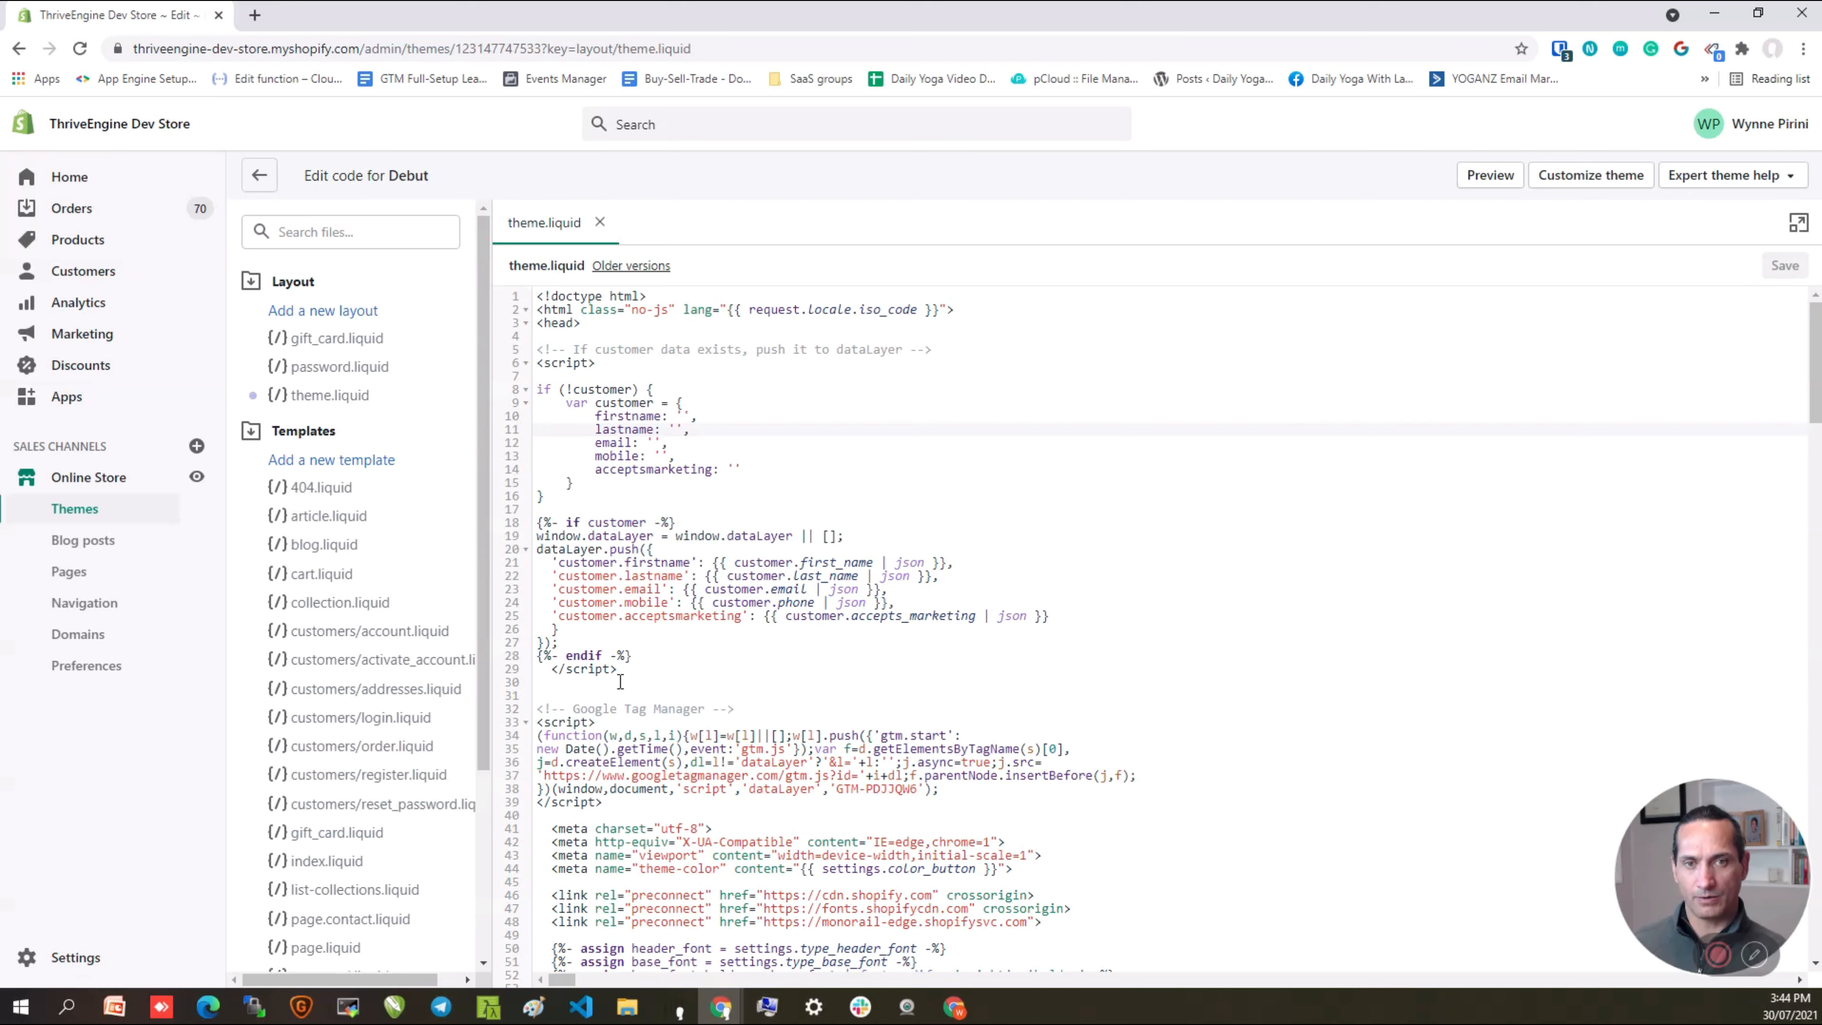
scroll(631, 671, "down", 2)
left_click(642, 677)
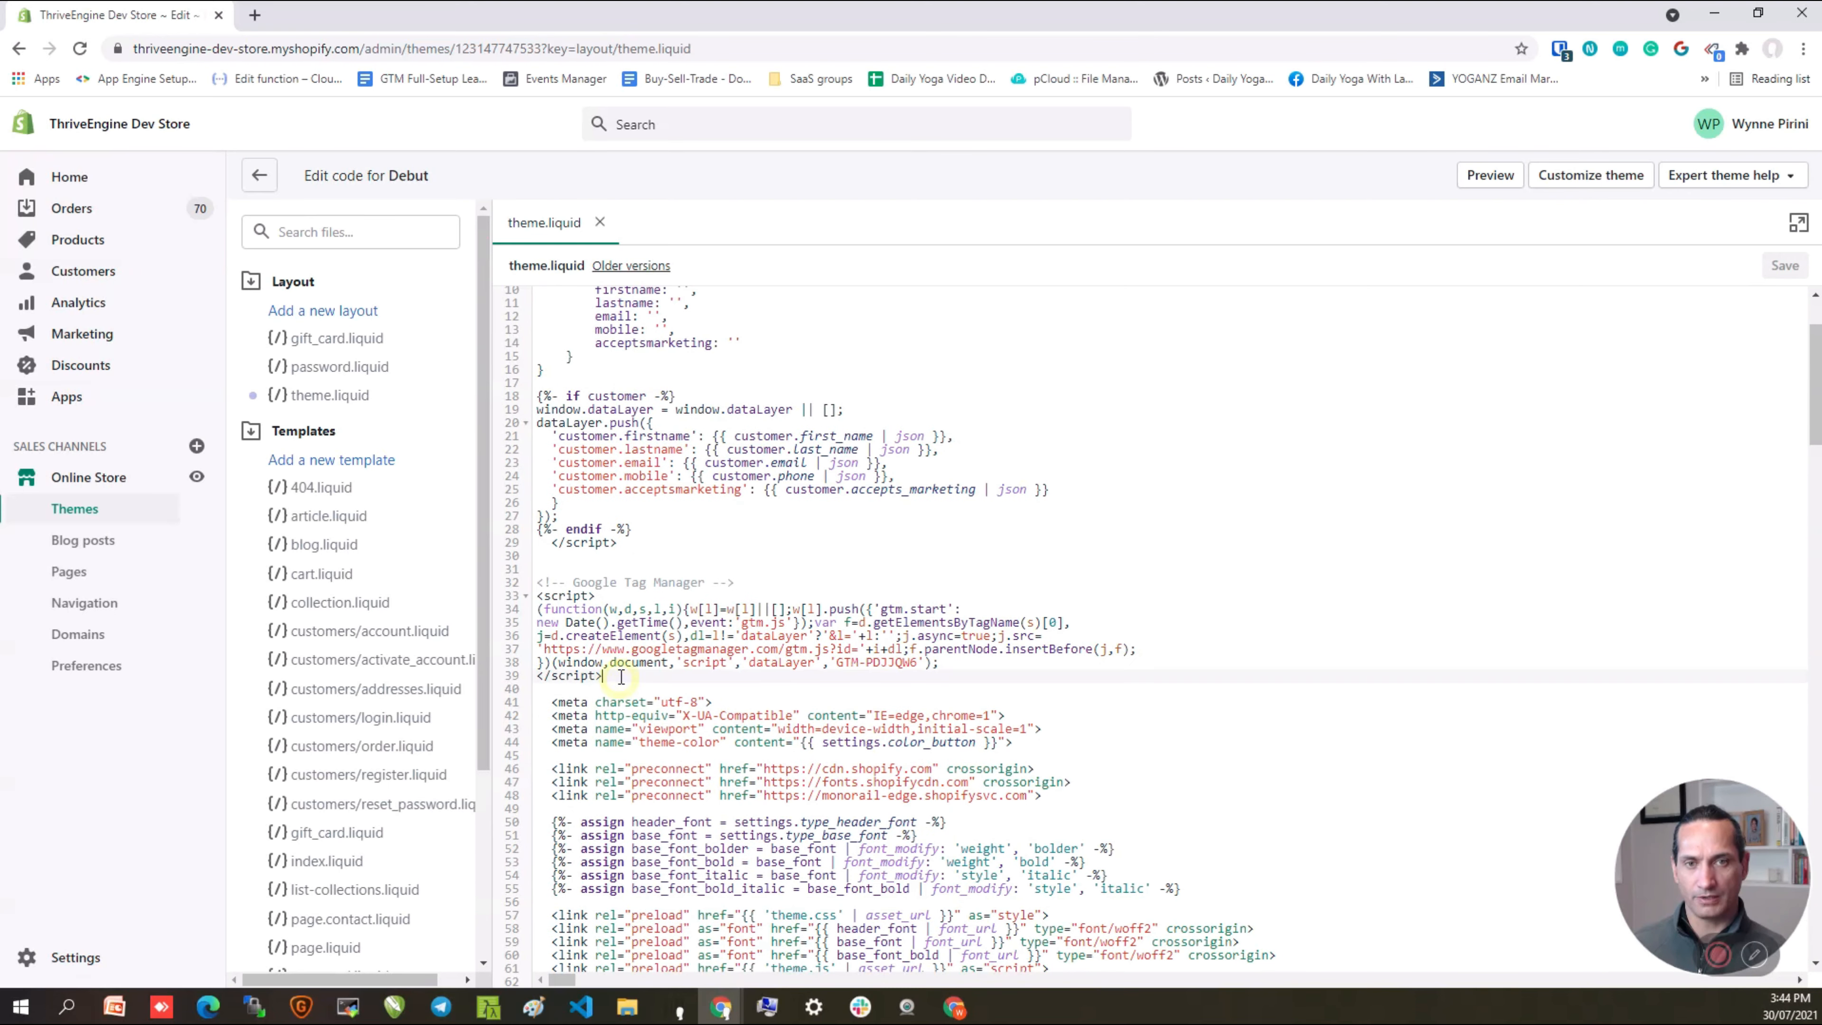
scroll(614, 635, "up", 2)
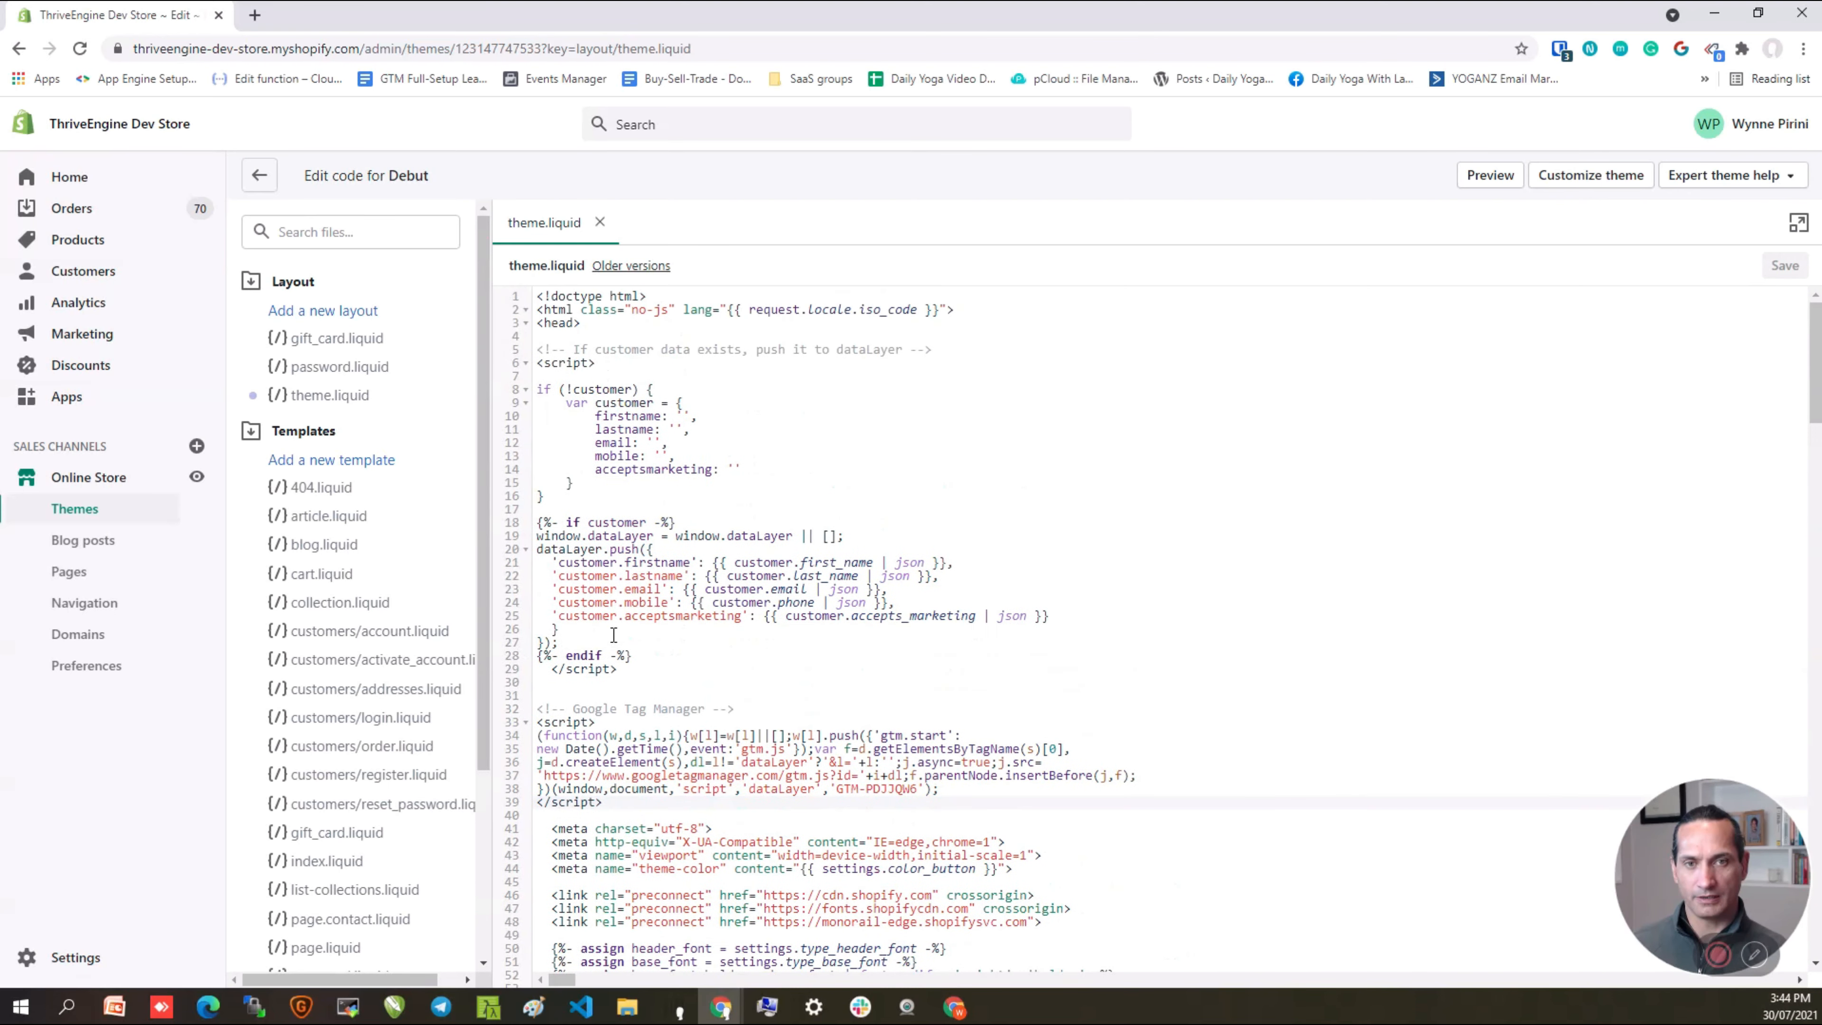
left_click(537, 350, "shift")
key("BackSpace")
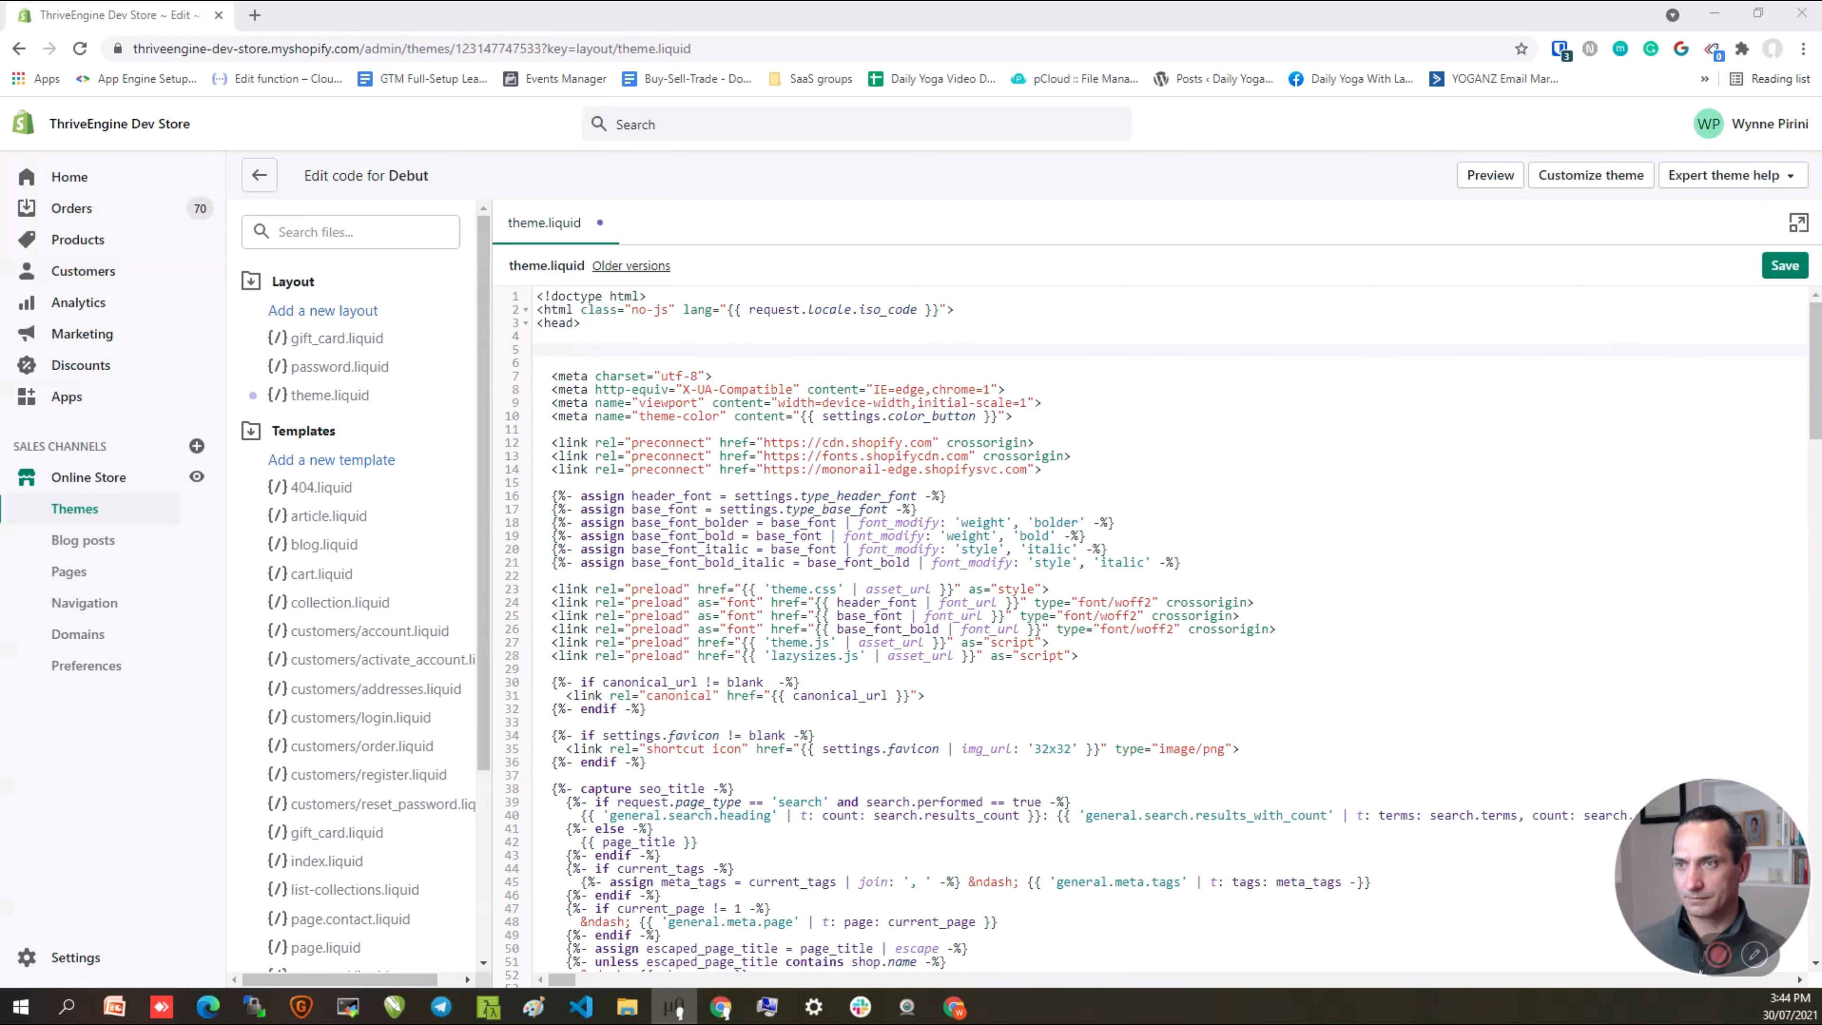
Step: Bring the Notepad window back into view, widen it, and cut the Google Tag Manager head snippet from it
left_click_drag(0, 276, 744, 232)
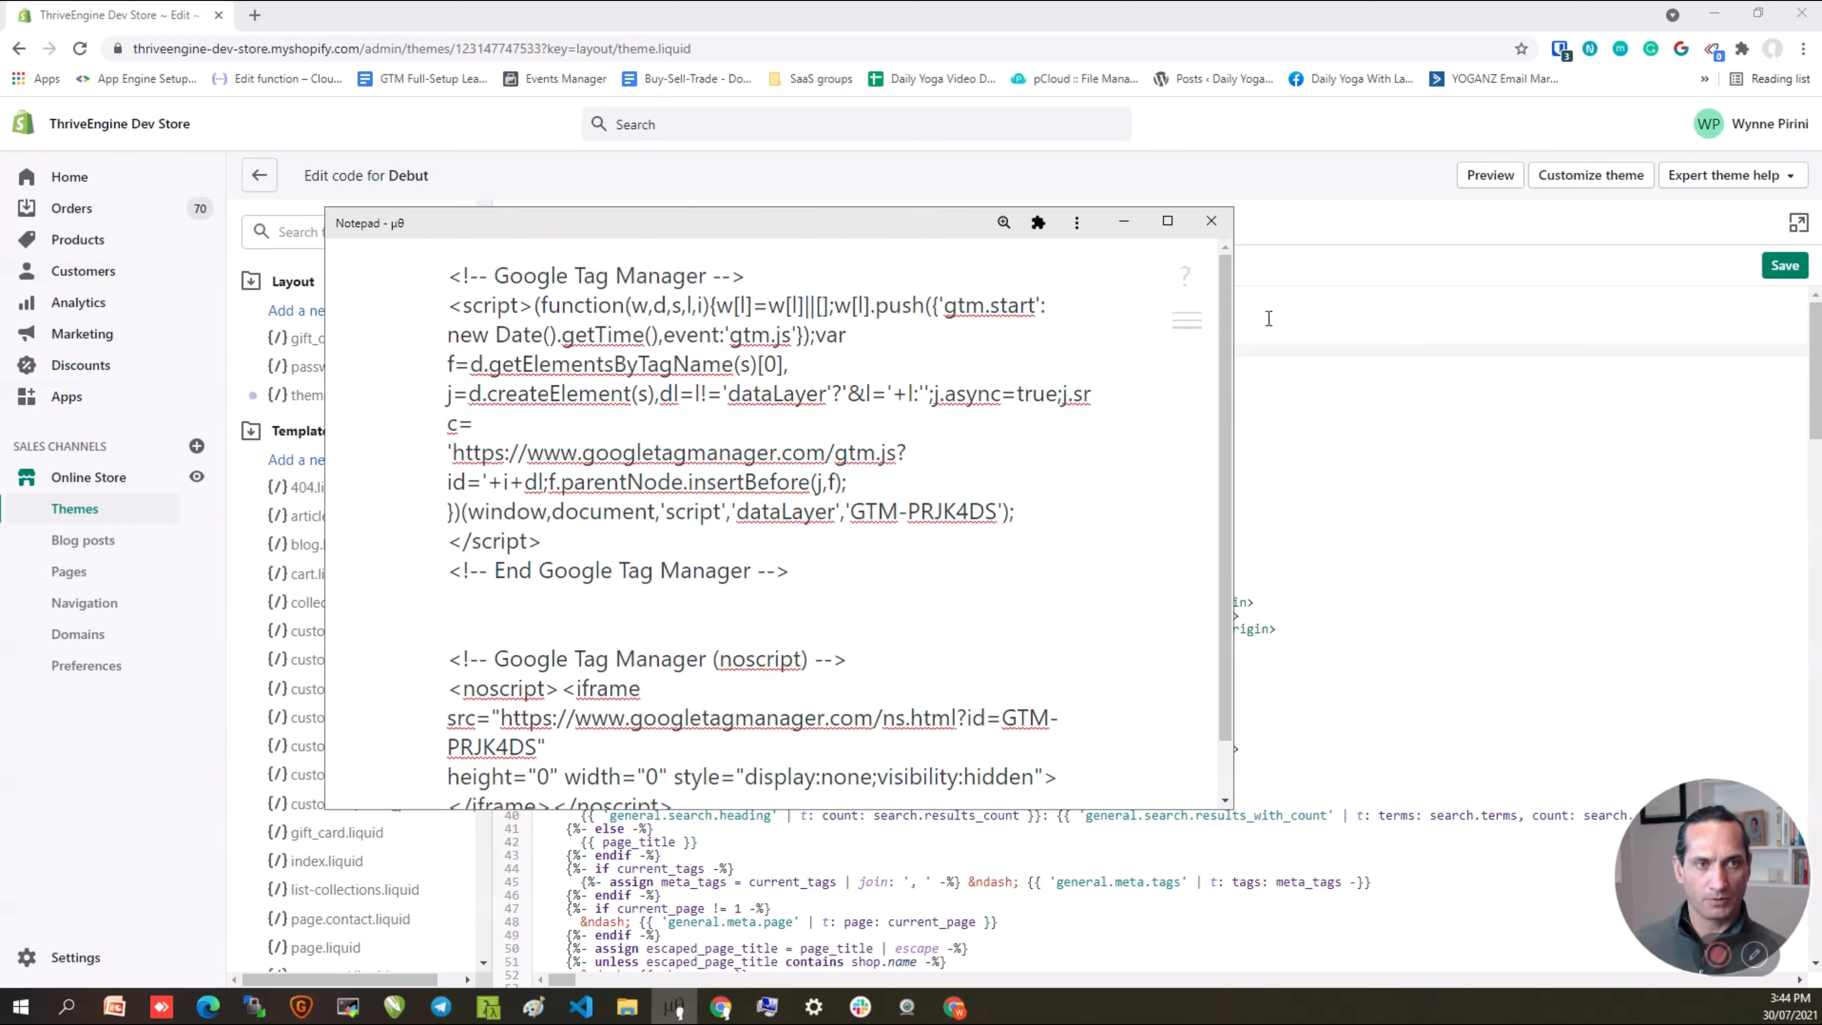
left_click_drag(1231, 358, 1582, 363)
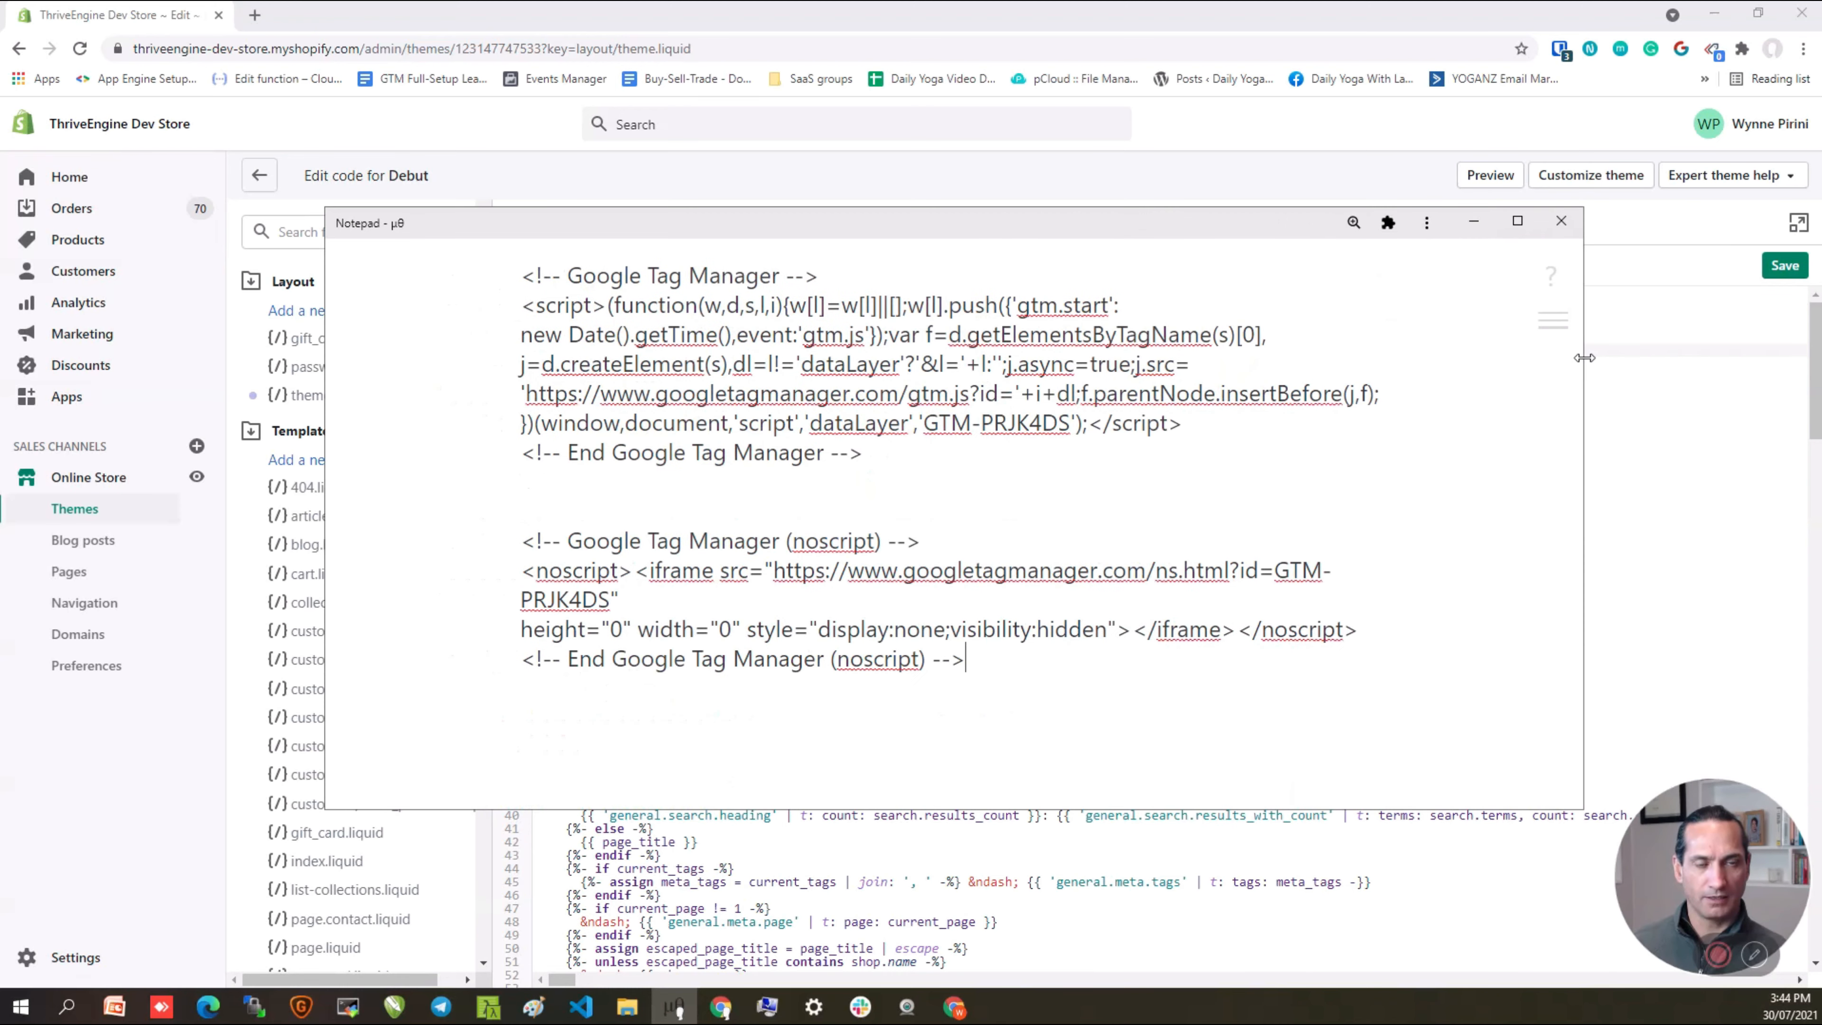
left_click_drag(865, 456, 517, 260)
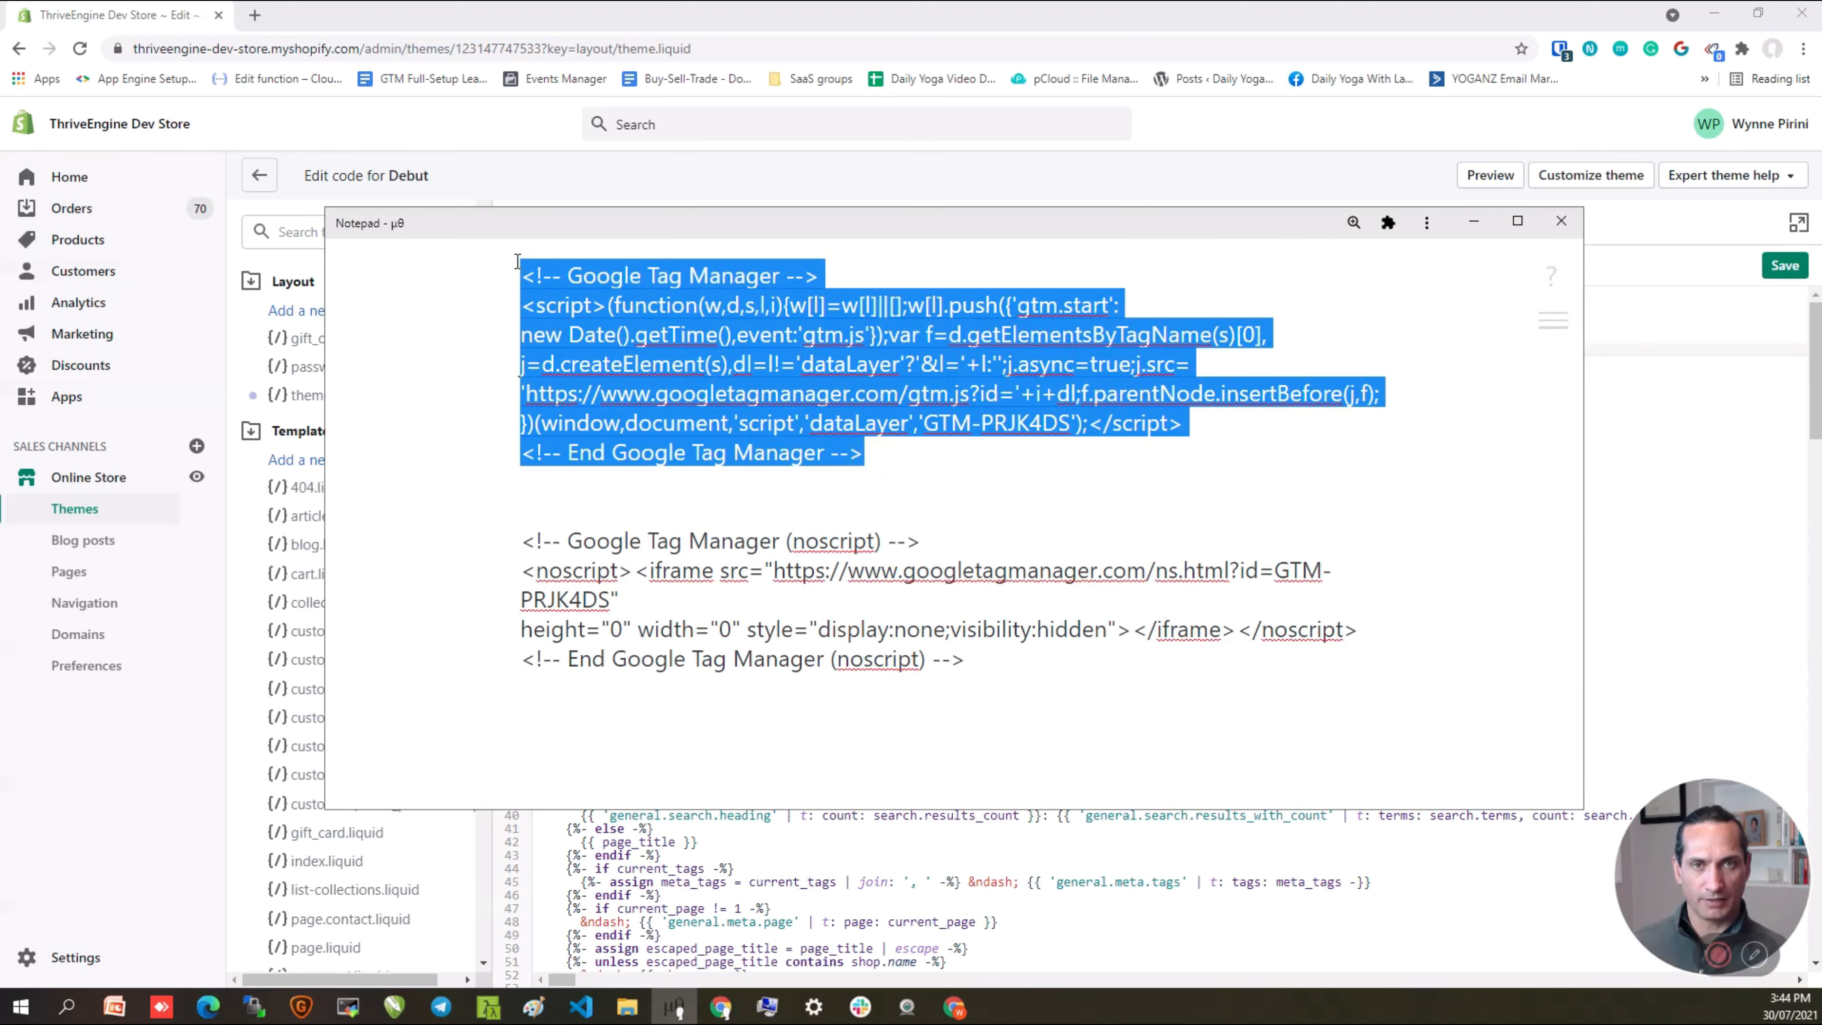
left_click_drag(966, 661, 519, 539)
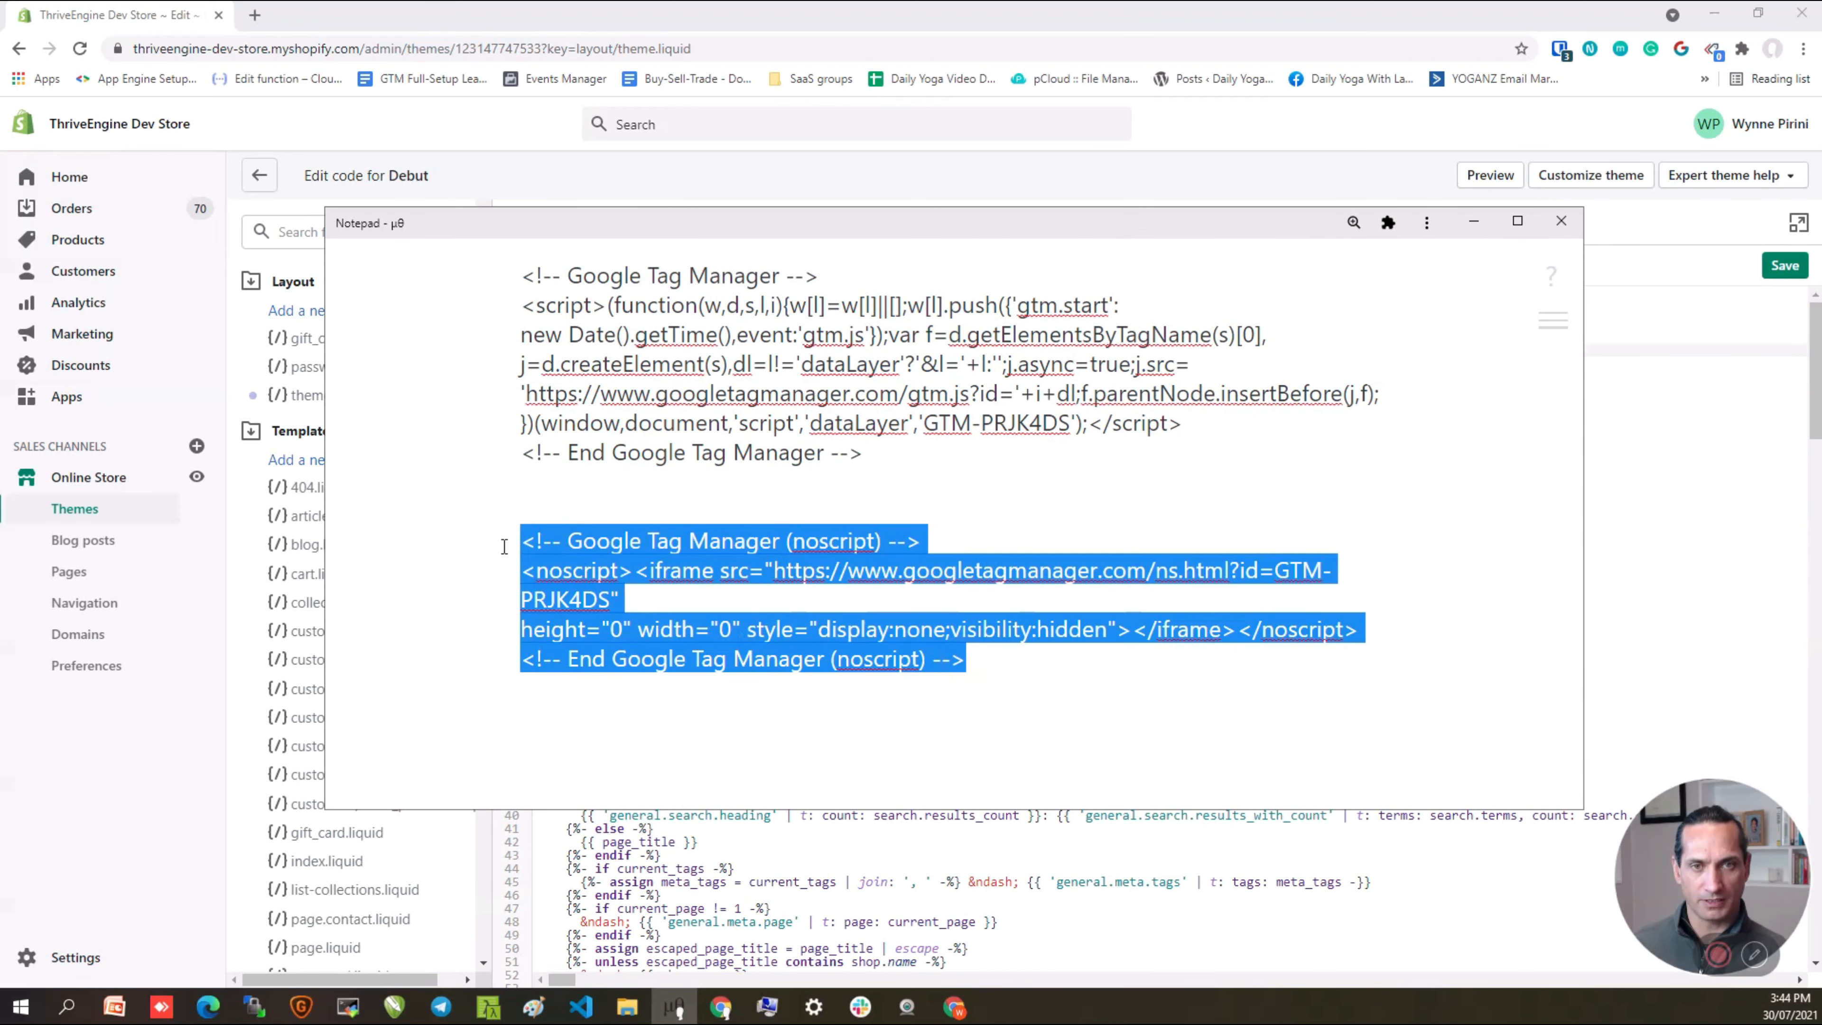
left_click(592, 466)
left_click(896, 452)
left_click_drag(896, 452, 488, 260)
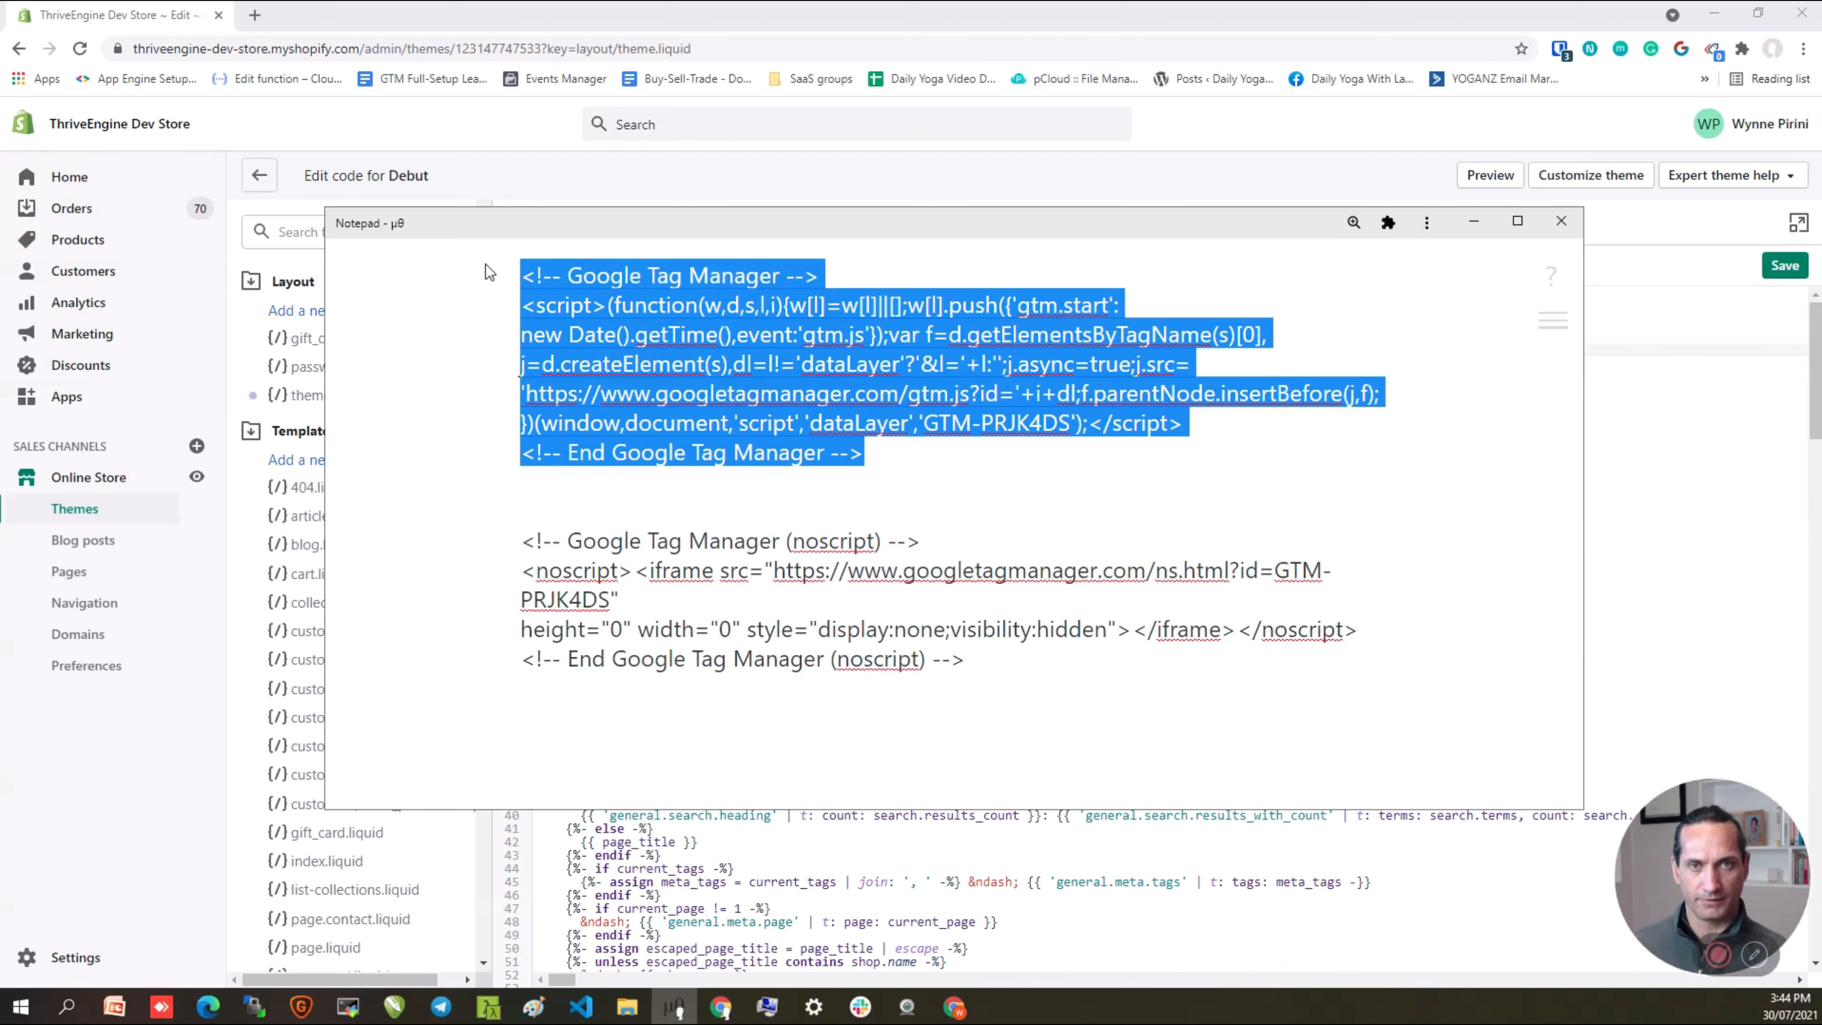
key("ctrl+x")
left_click(715, 180)
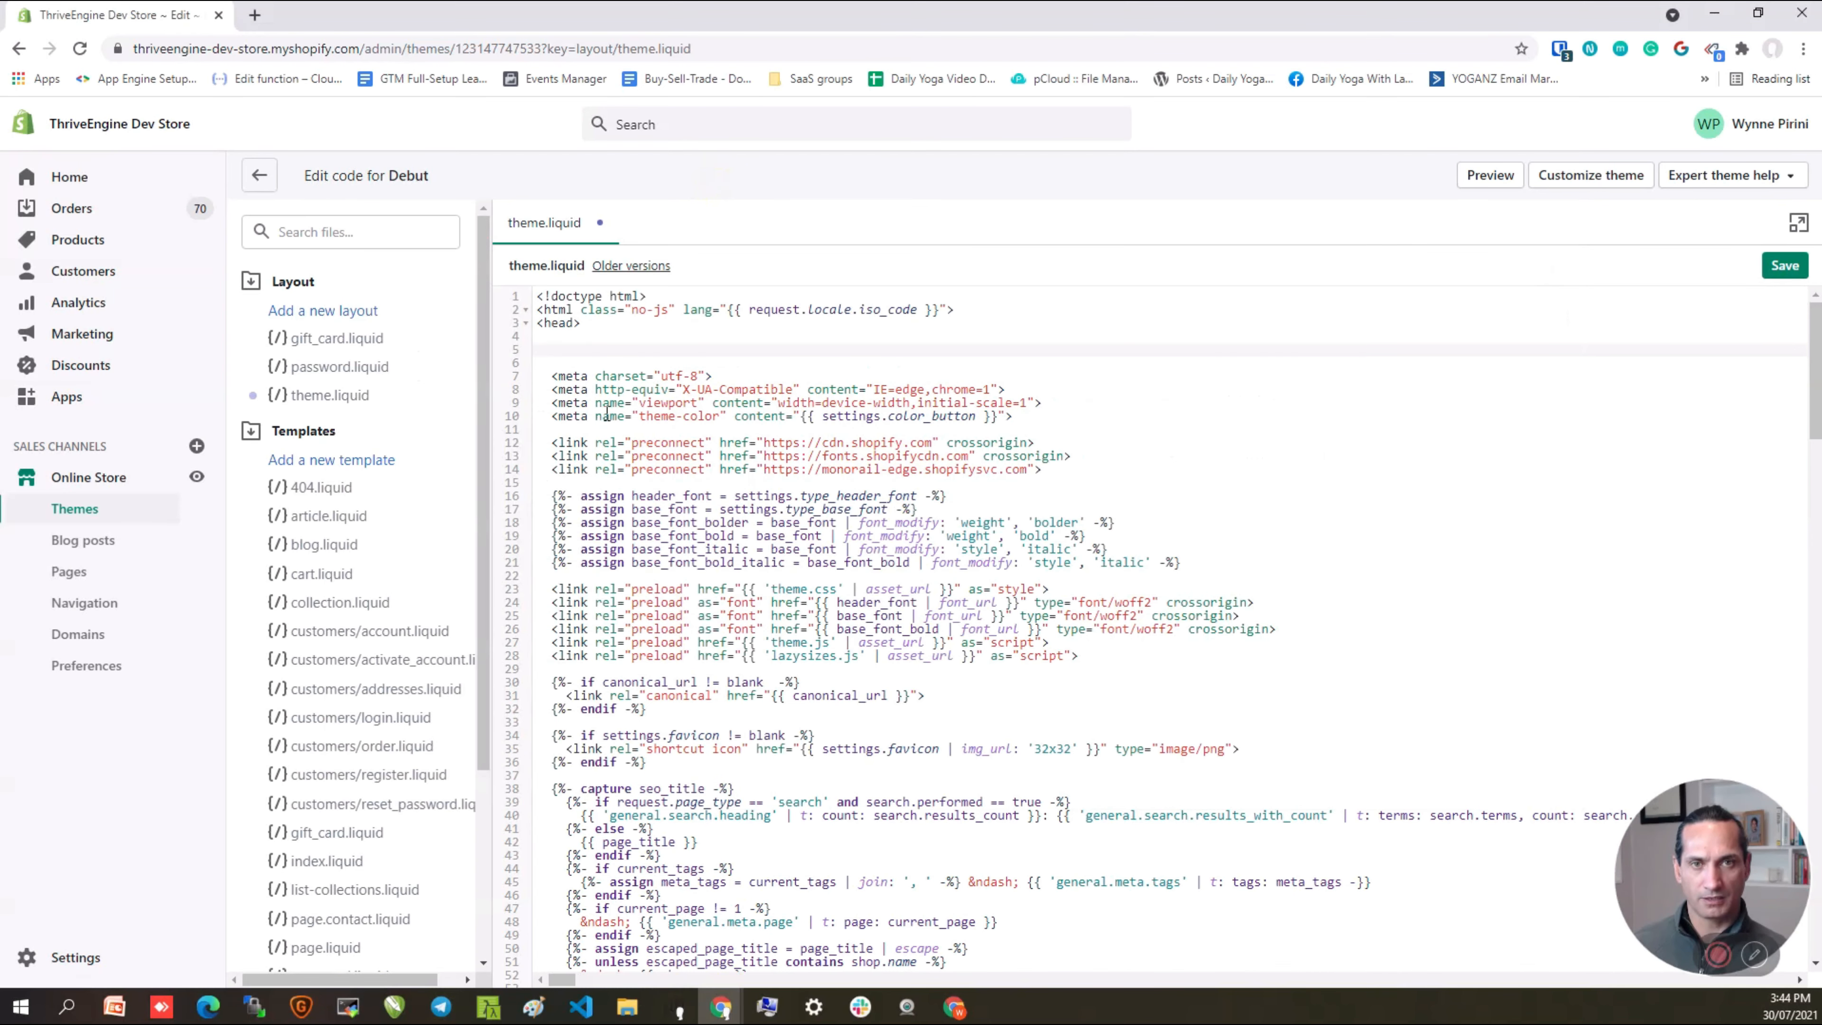
Step: Paste the Google Tag Manager head snippet on line 5 of theme.liquid, below the opening <head> tag
left_click(569, 322)
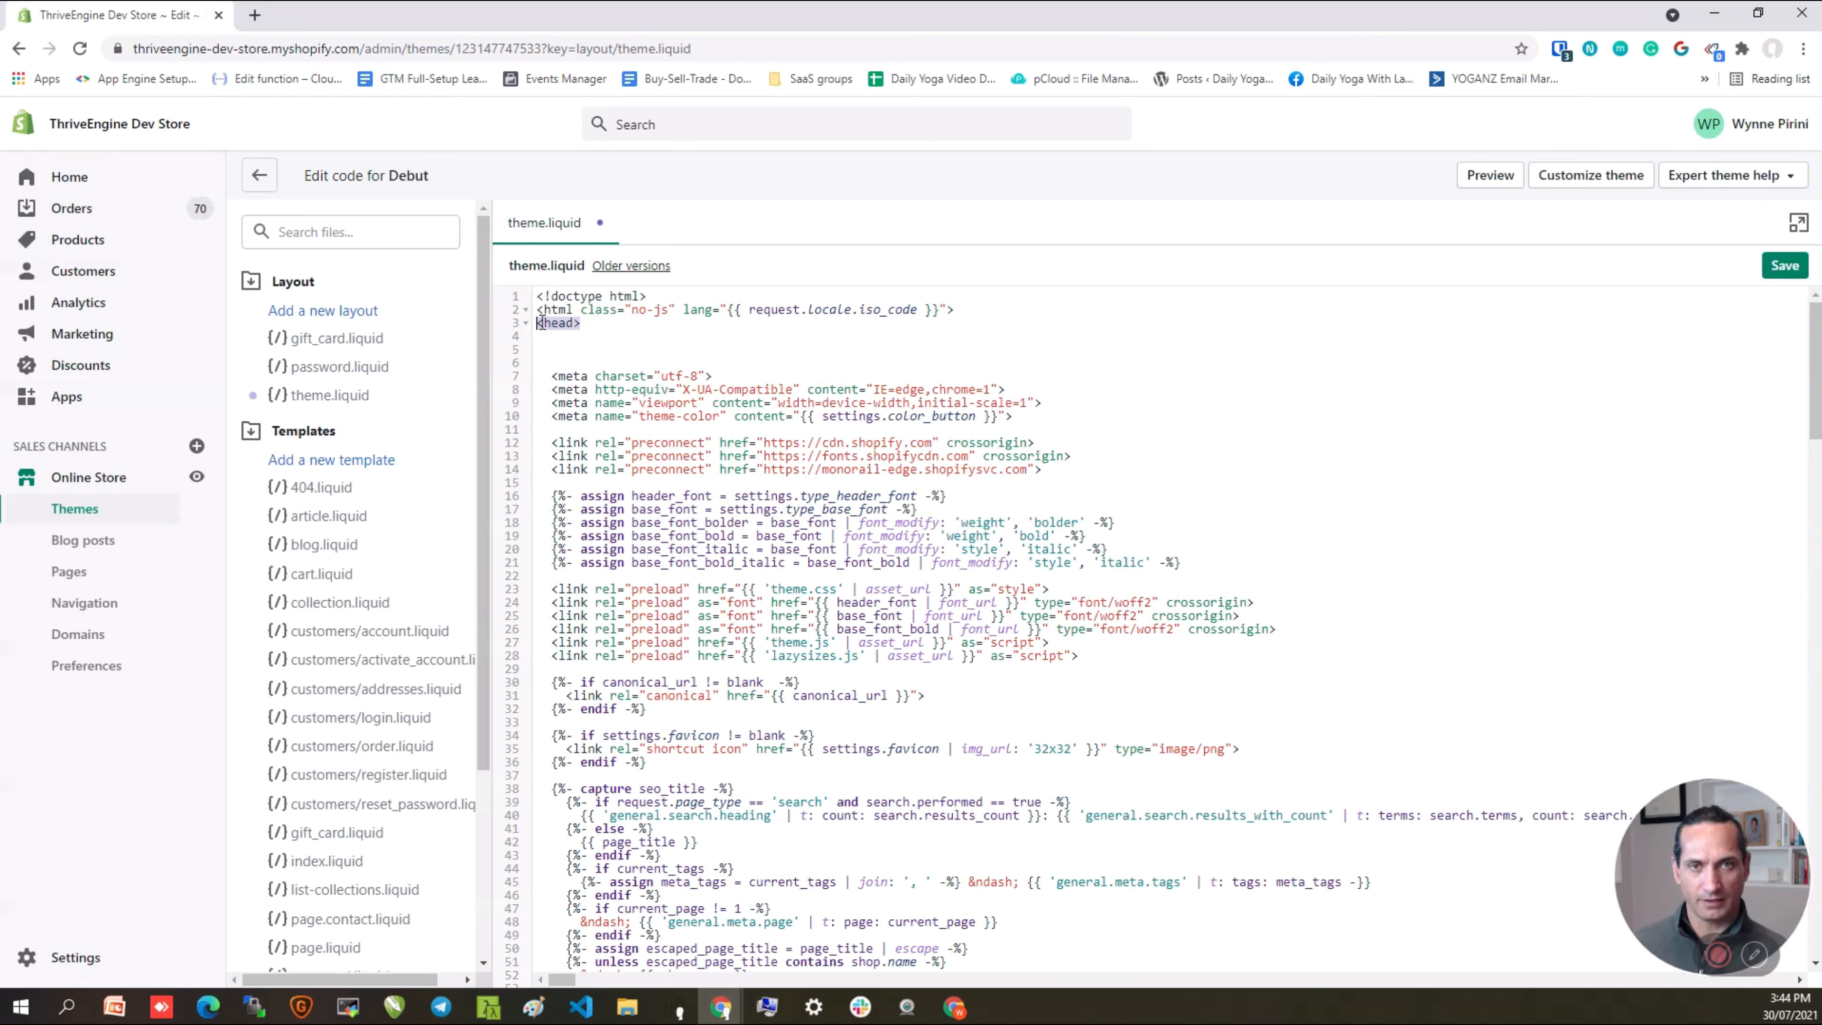
left_click(542, 323)
left_click_drag(540, 312, 545, 315)
left_click(578, 352)
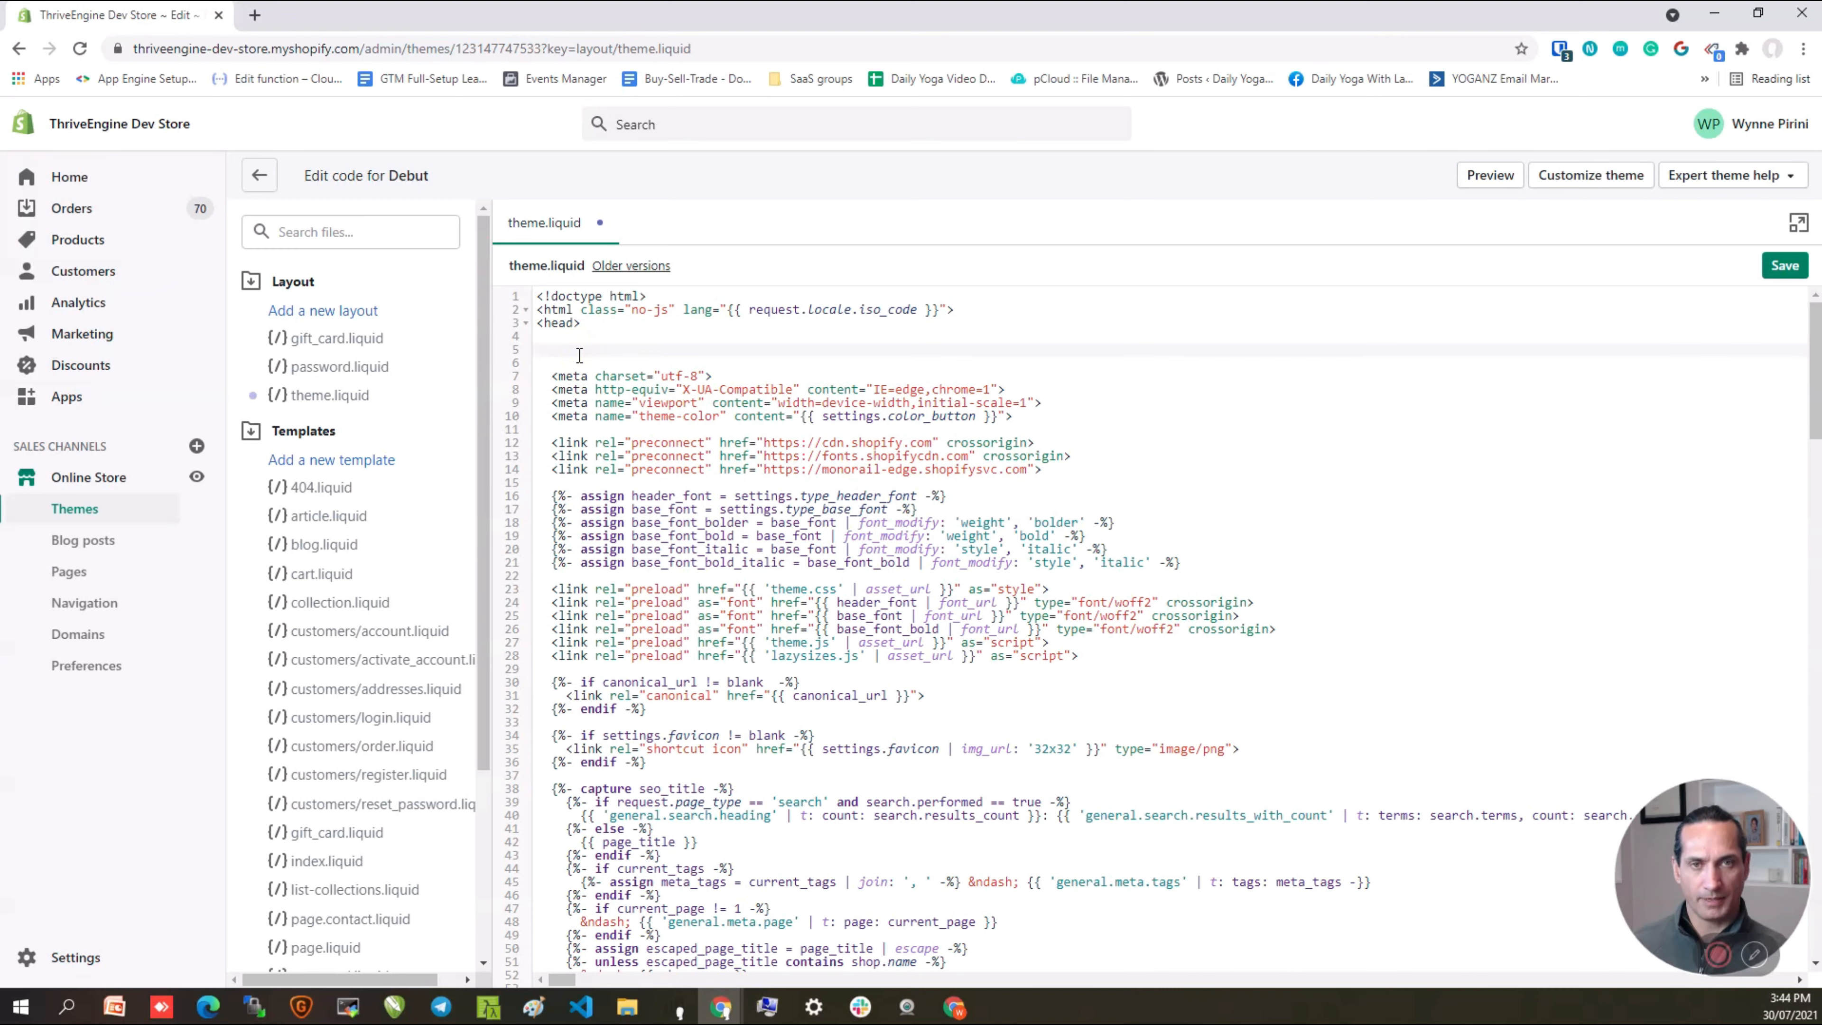
key("ctrl+v")
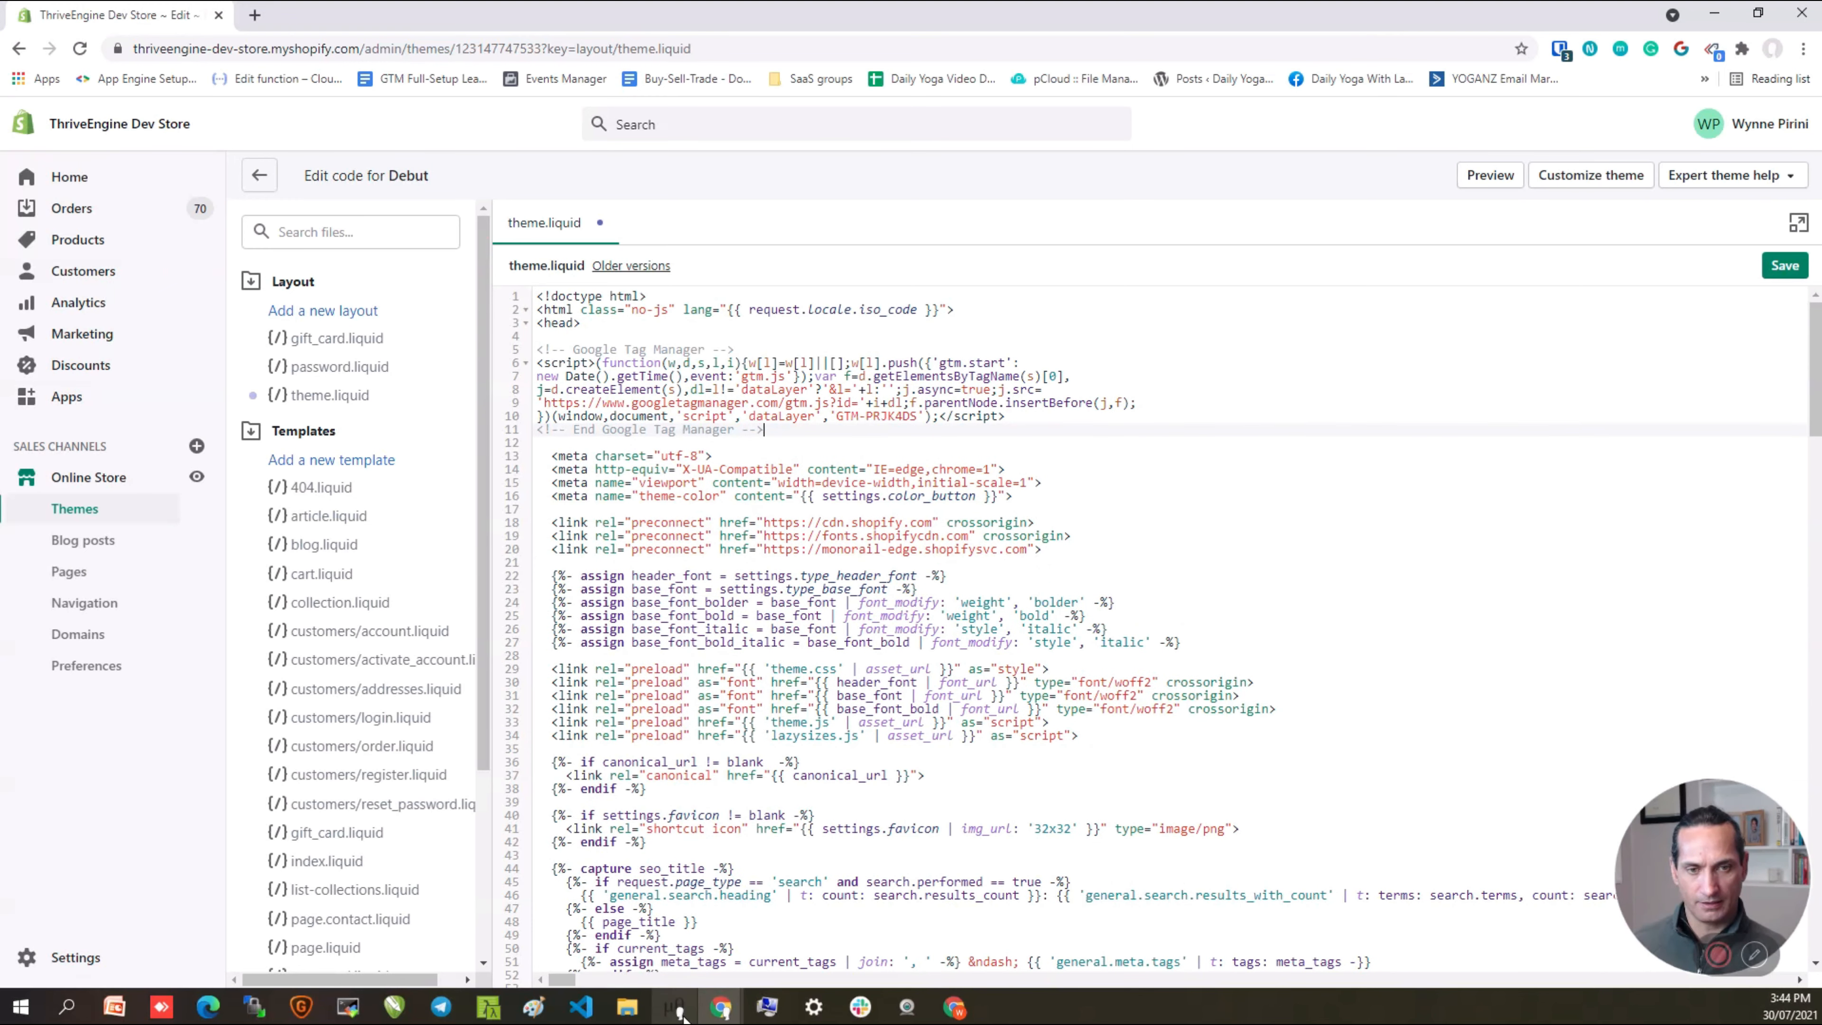
Step: Cut the Google Tag Manager noscript snippet from Notepad and return to the theme code
left_click(675, 1007)
left_click_drag(999, 499, 490, 371)
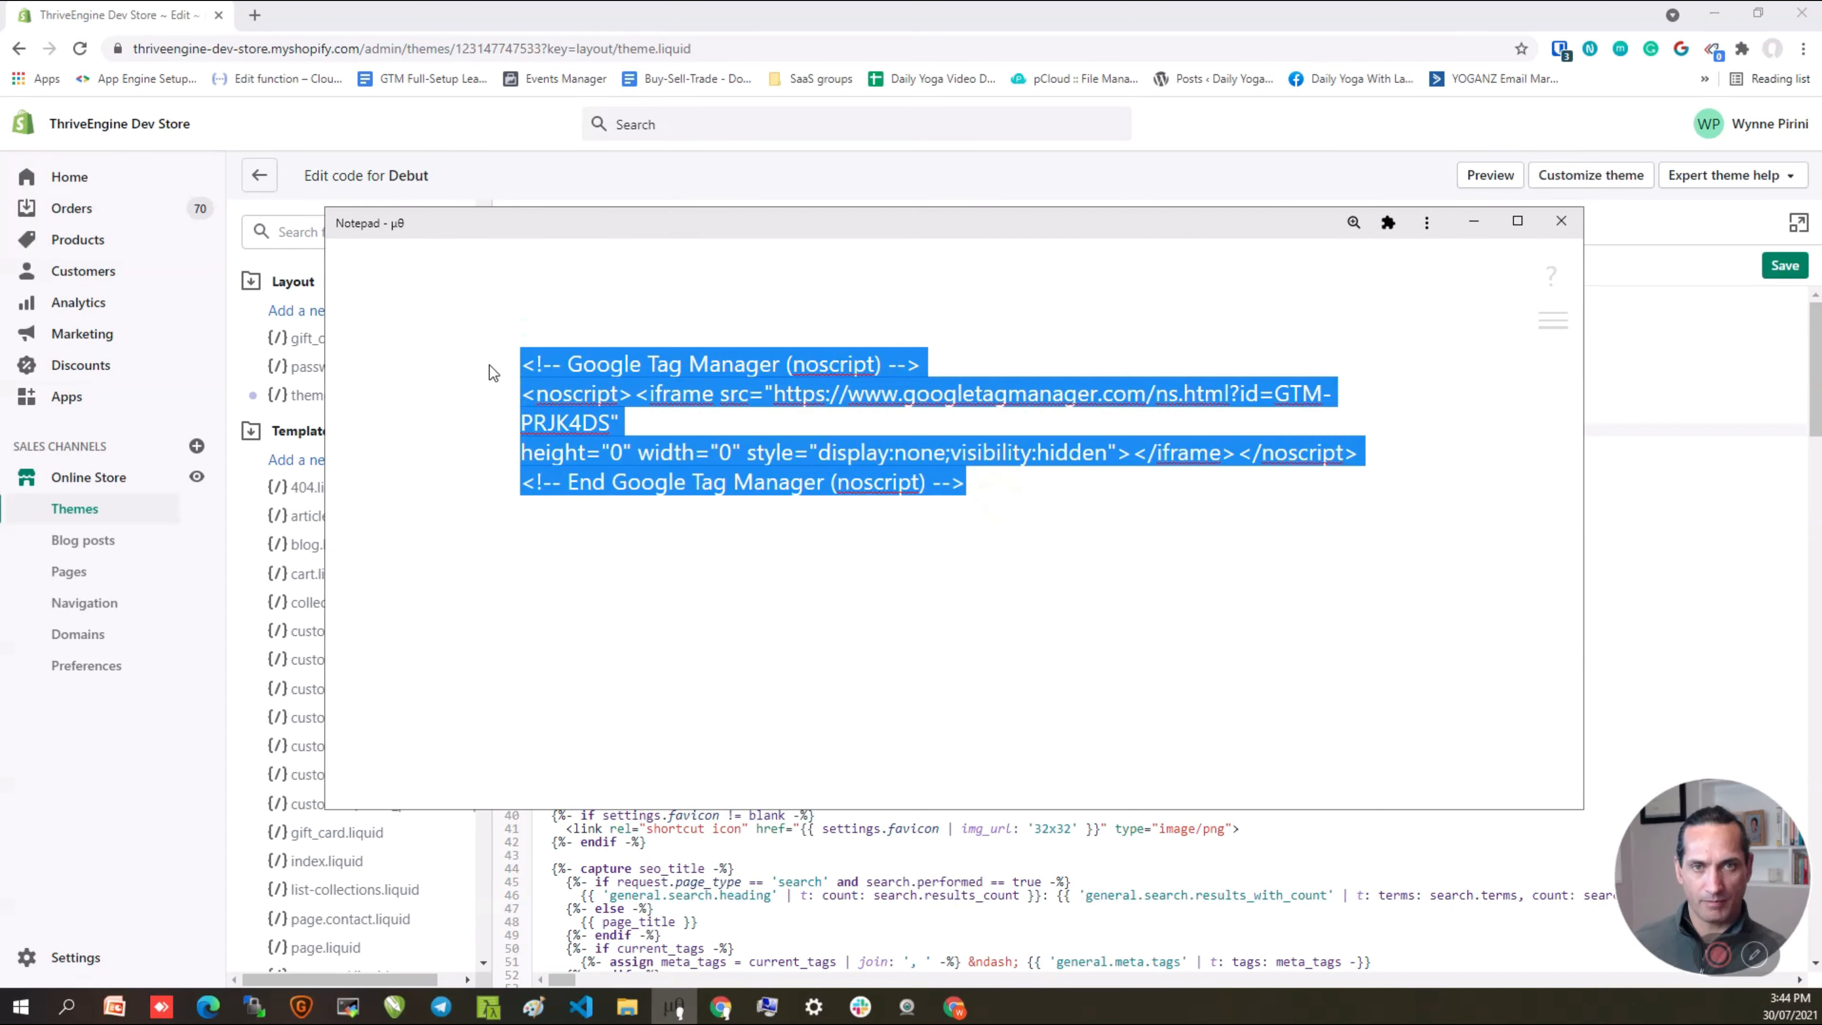
key("ctrl+x")
left_click(946, 184)
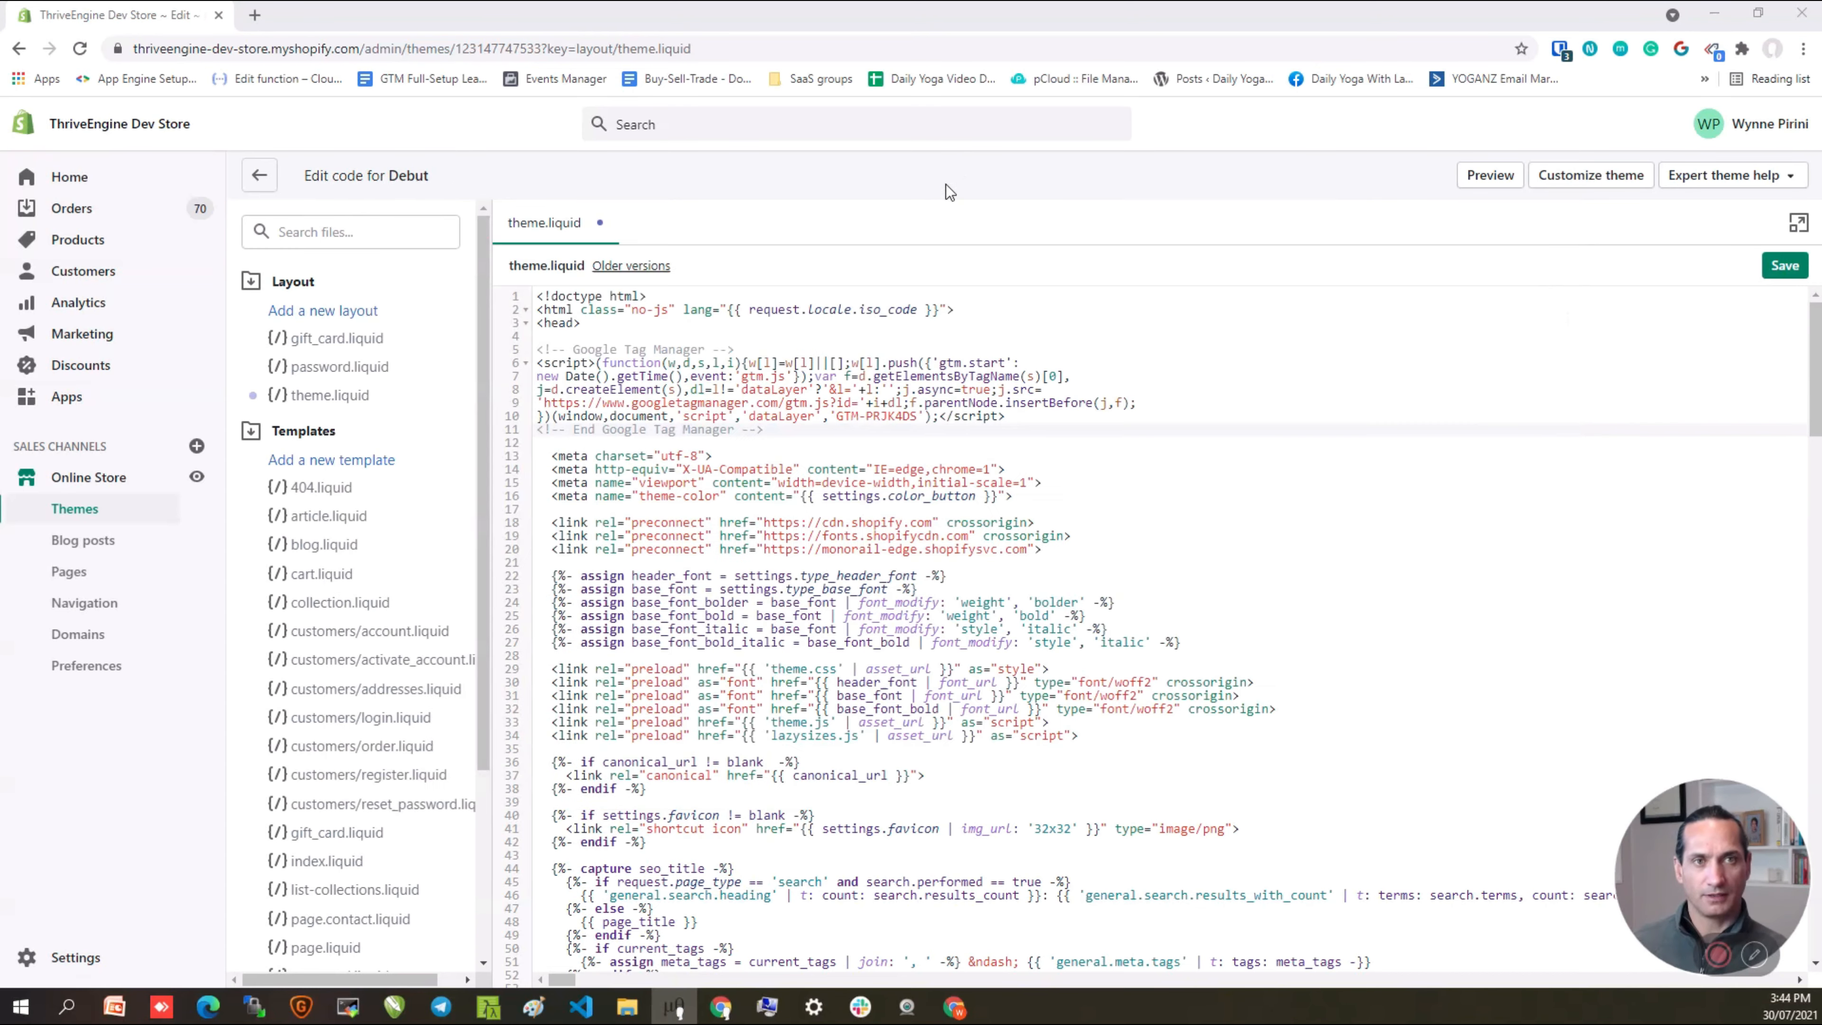
Step: Replace the old Google Tag Manager noscript snippet below the opening <body> tag of theme.liquid with the copied GTM-PRJK4DS noscript snippet
scroll(677, 510, "down", 13)
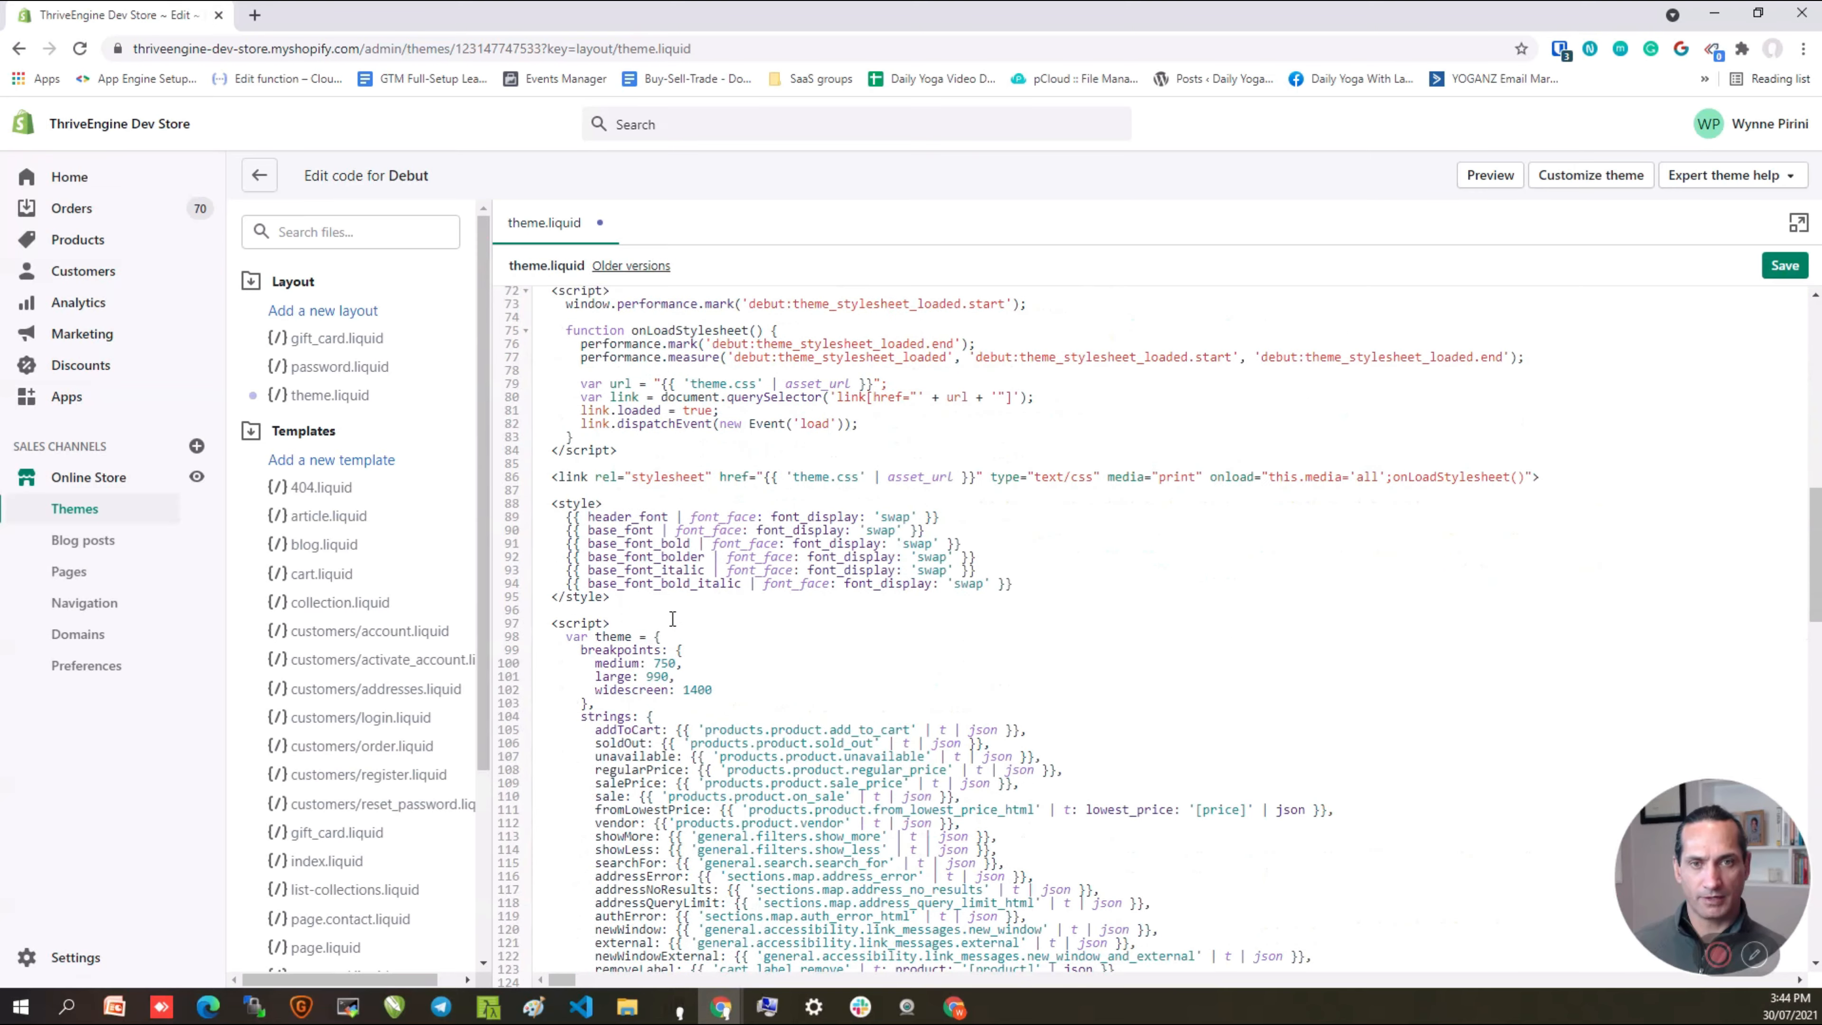
scroll(673, 619, "down", 8)
scroll(673, 623, "up", 5)
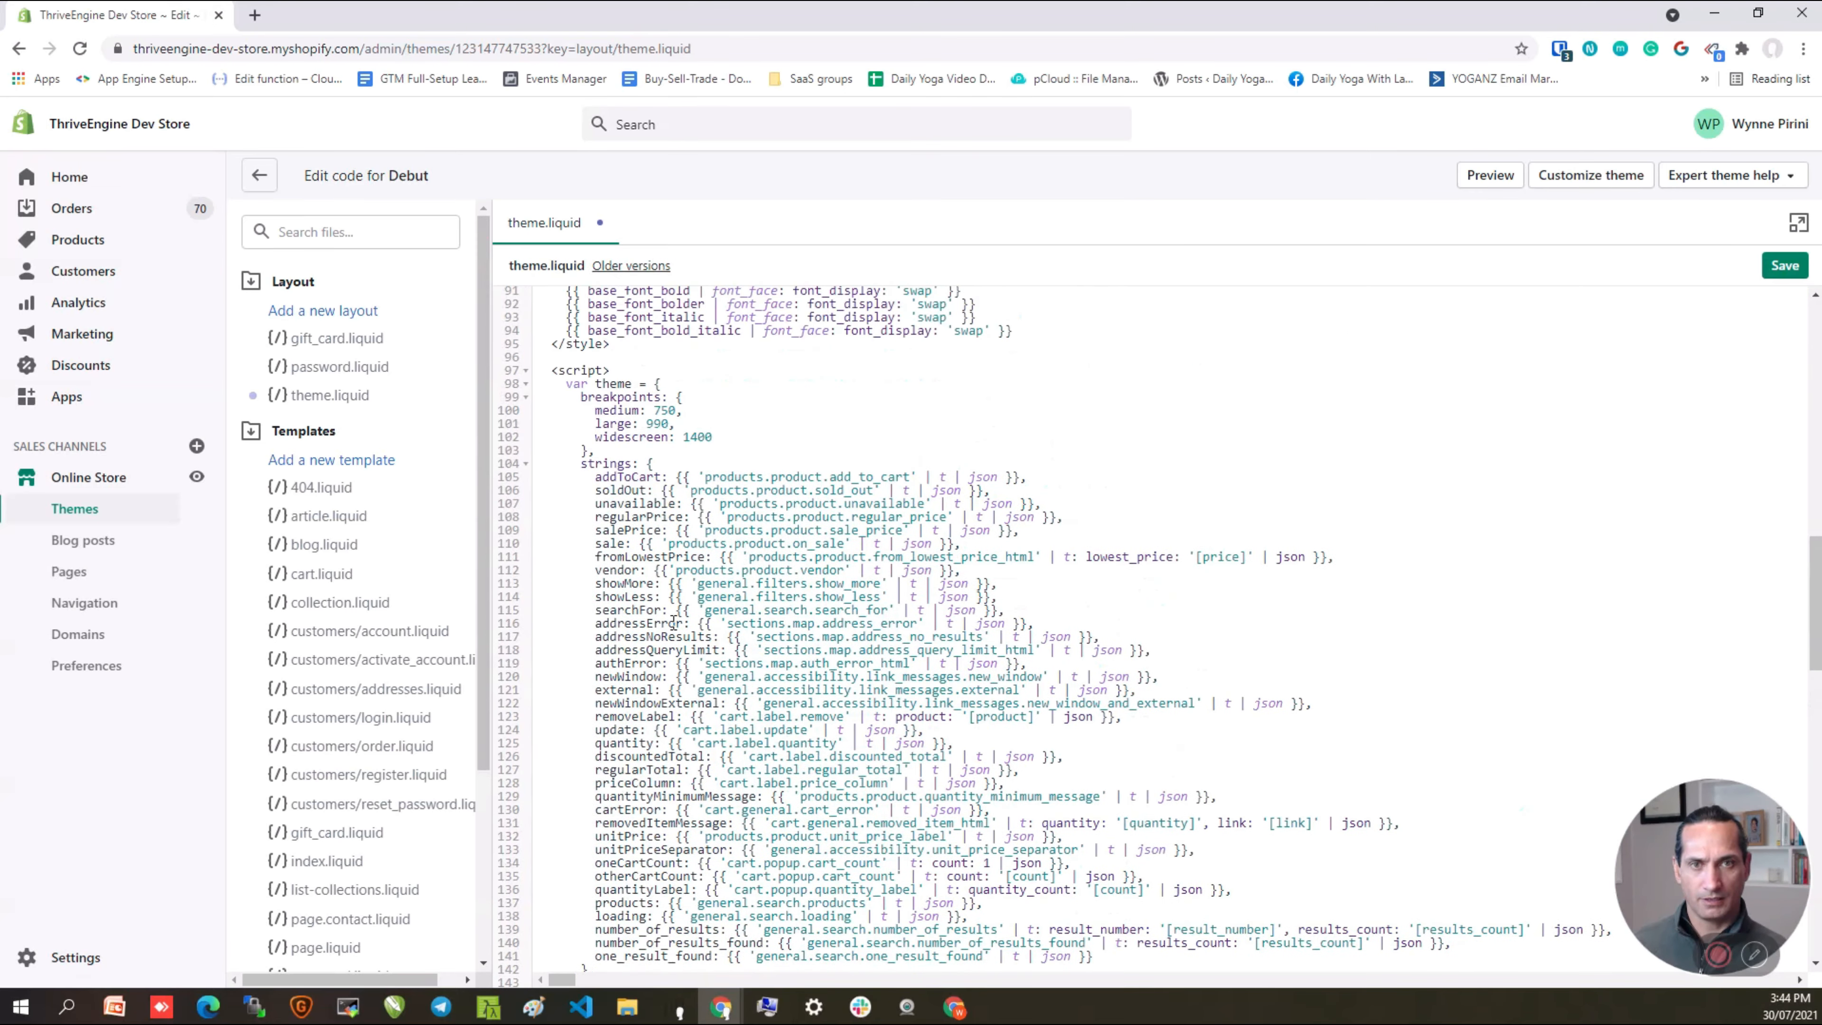
scroll(675, 630, "down", 9)
scroll(674, 630, "down", 7)
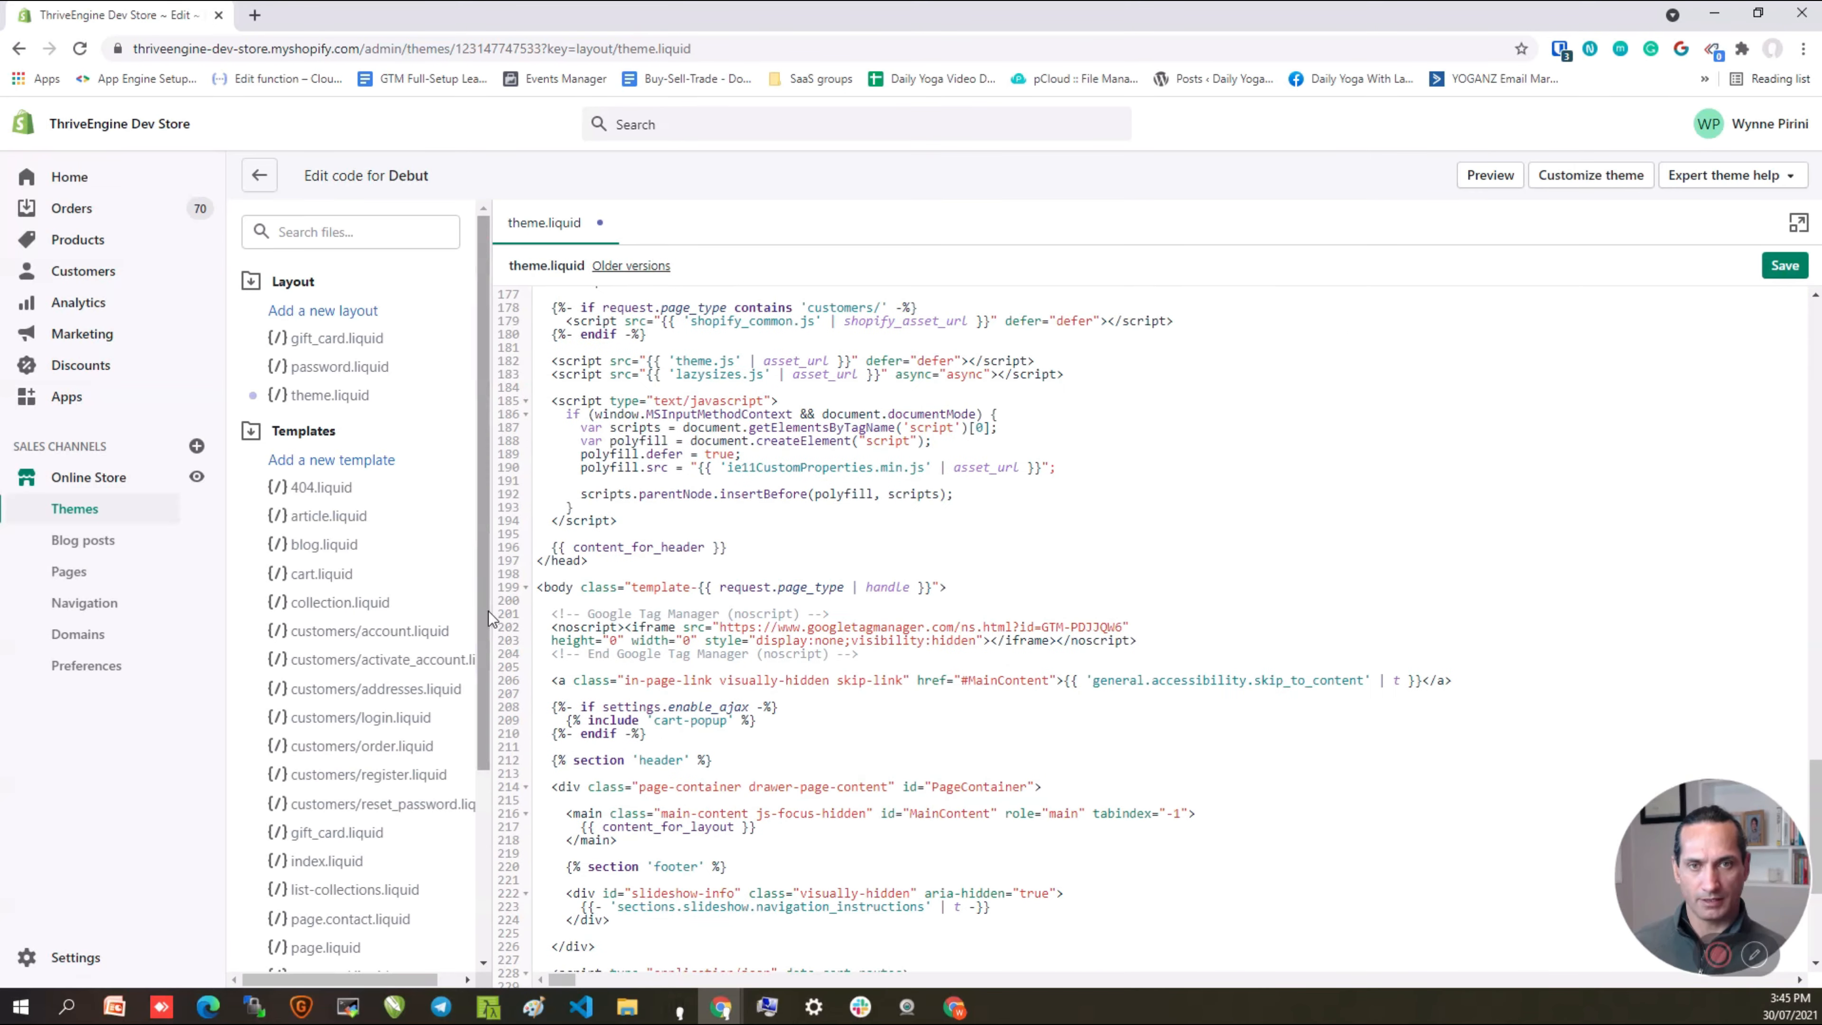
left_click_drag(538, 588, 552, 593)
left_click(552, 593)
left_click(957, 587)
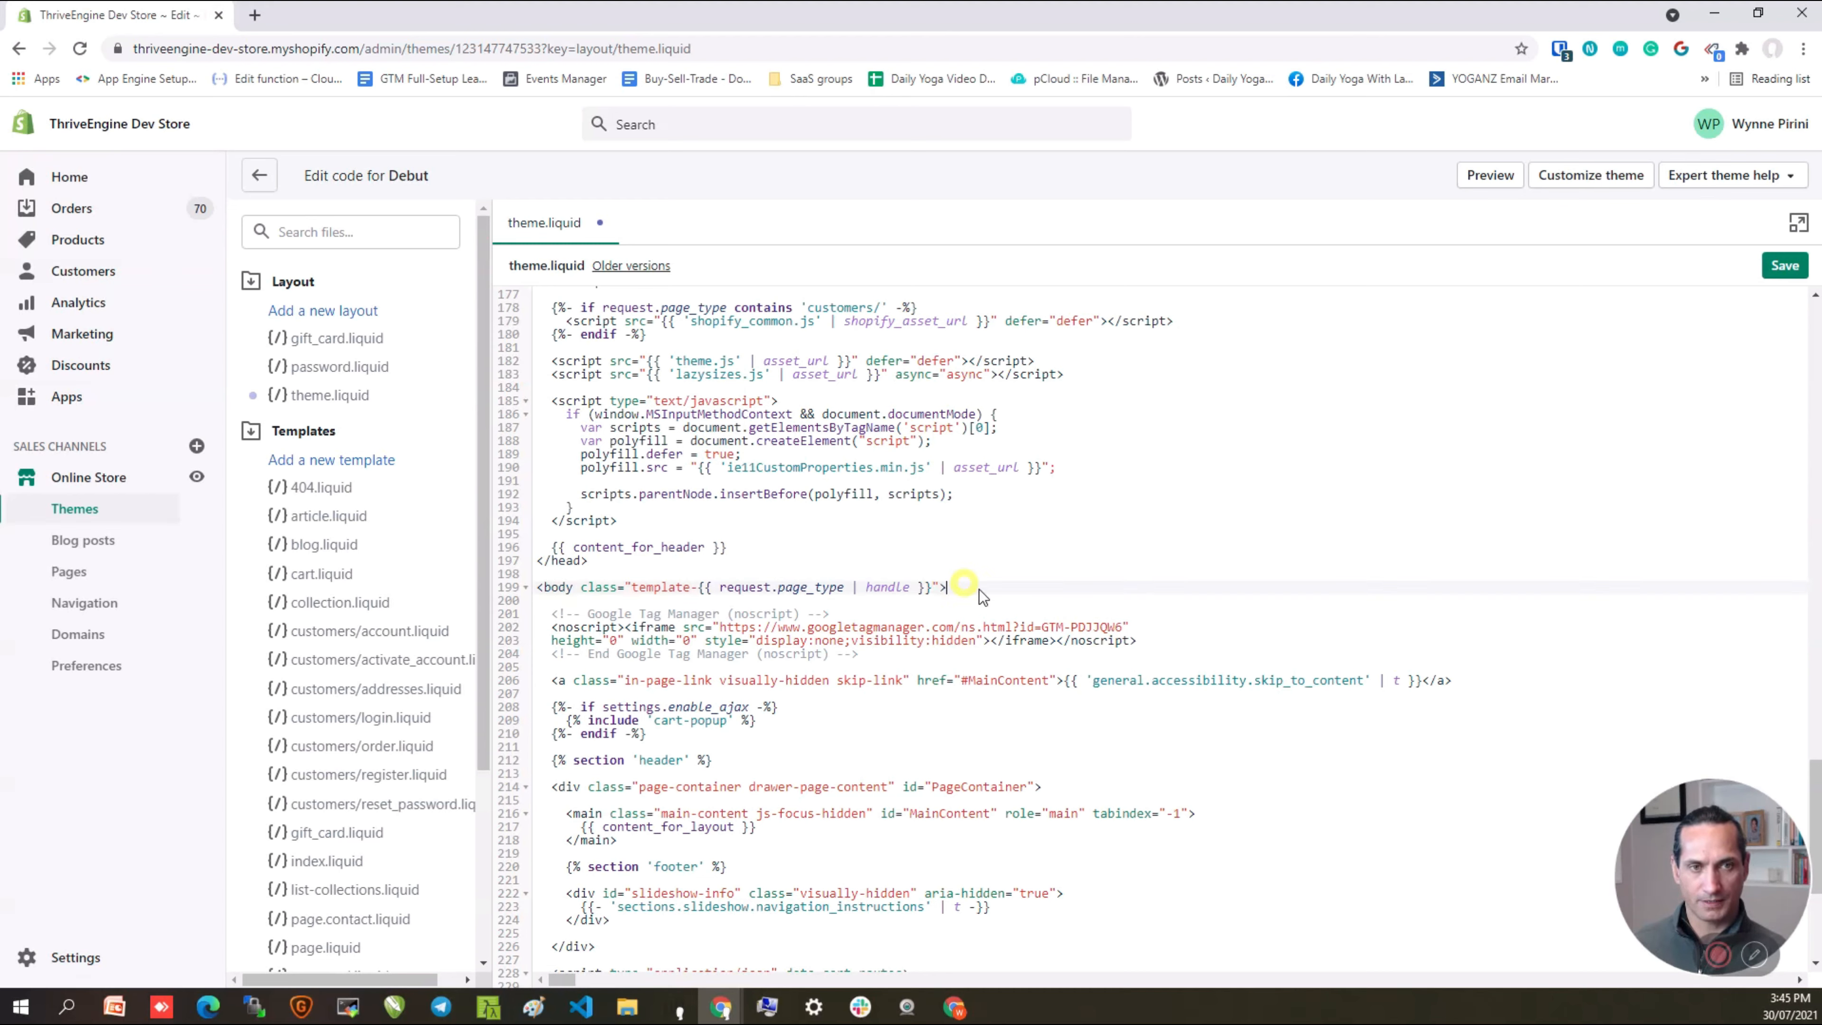
left_click_drag(860, 655, 552, 615)
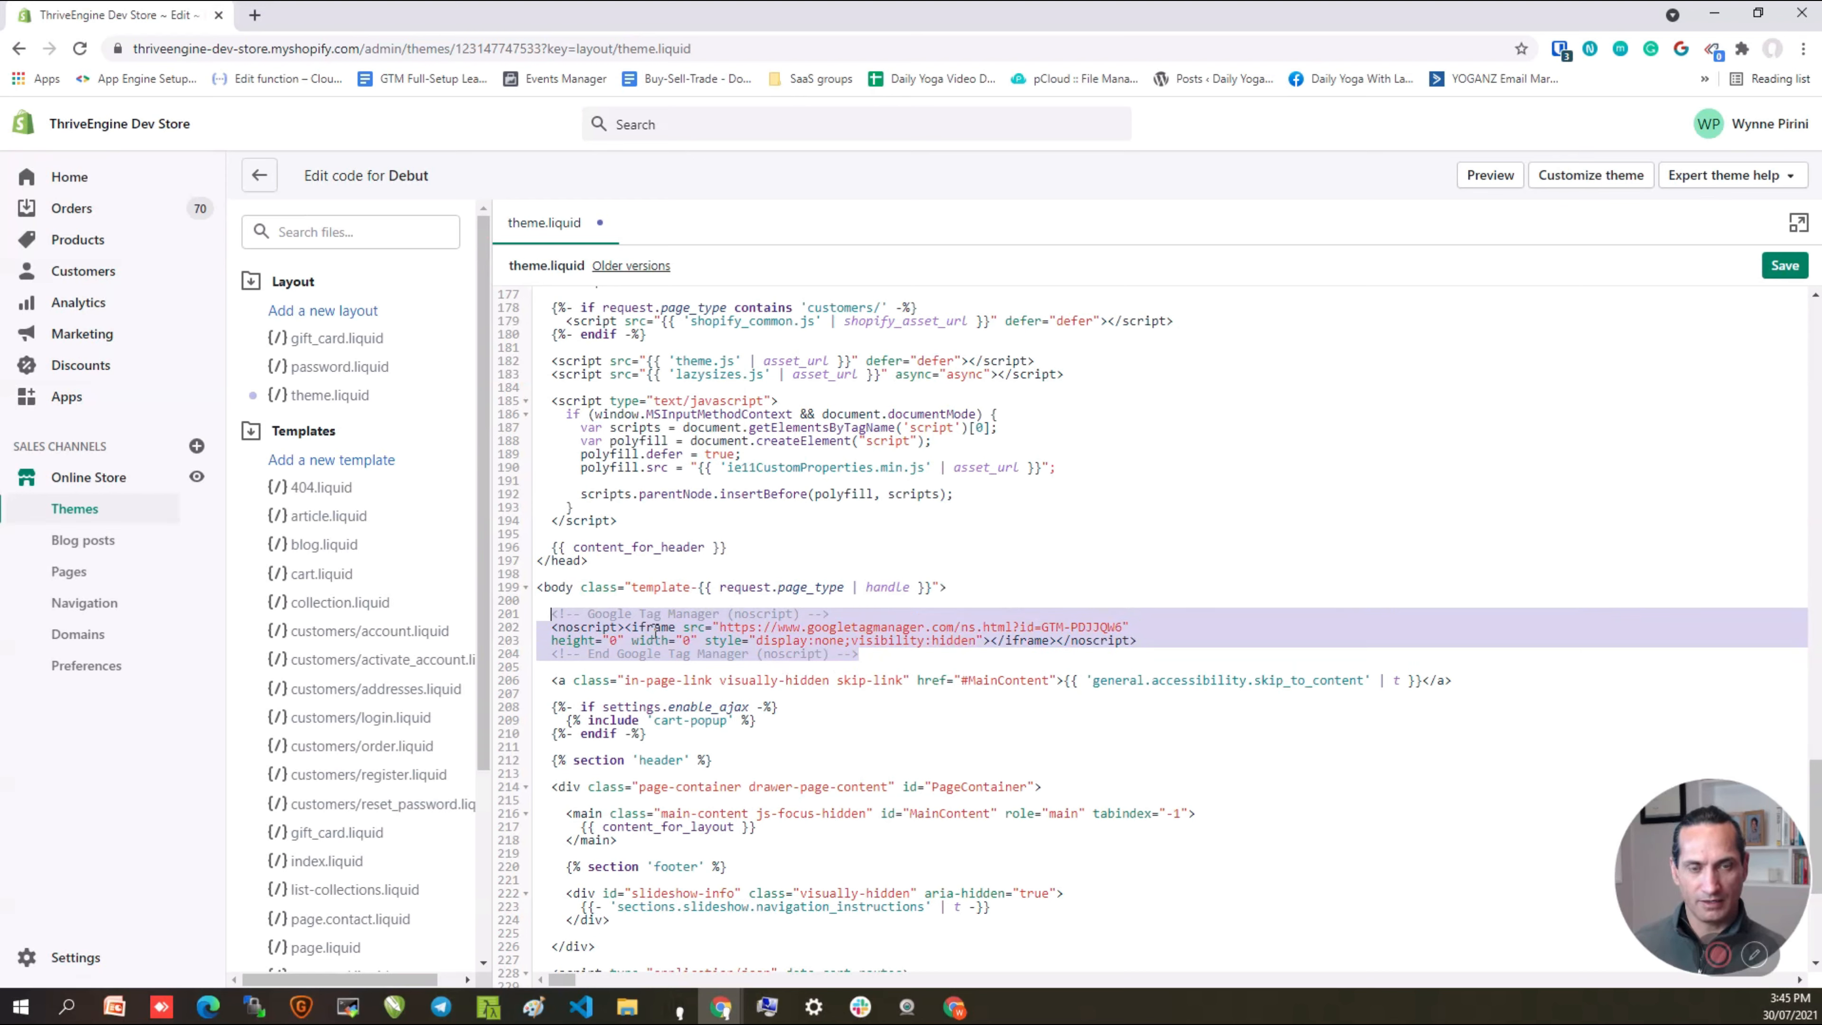
key("ctrl+v")
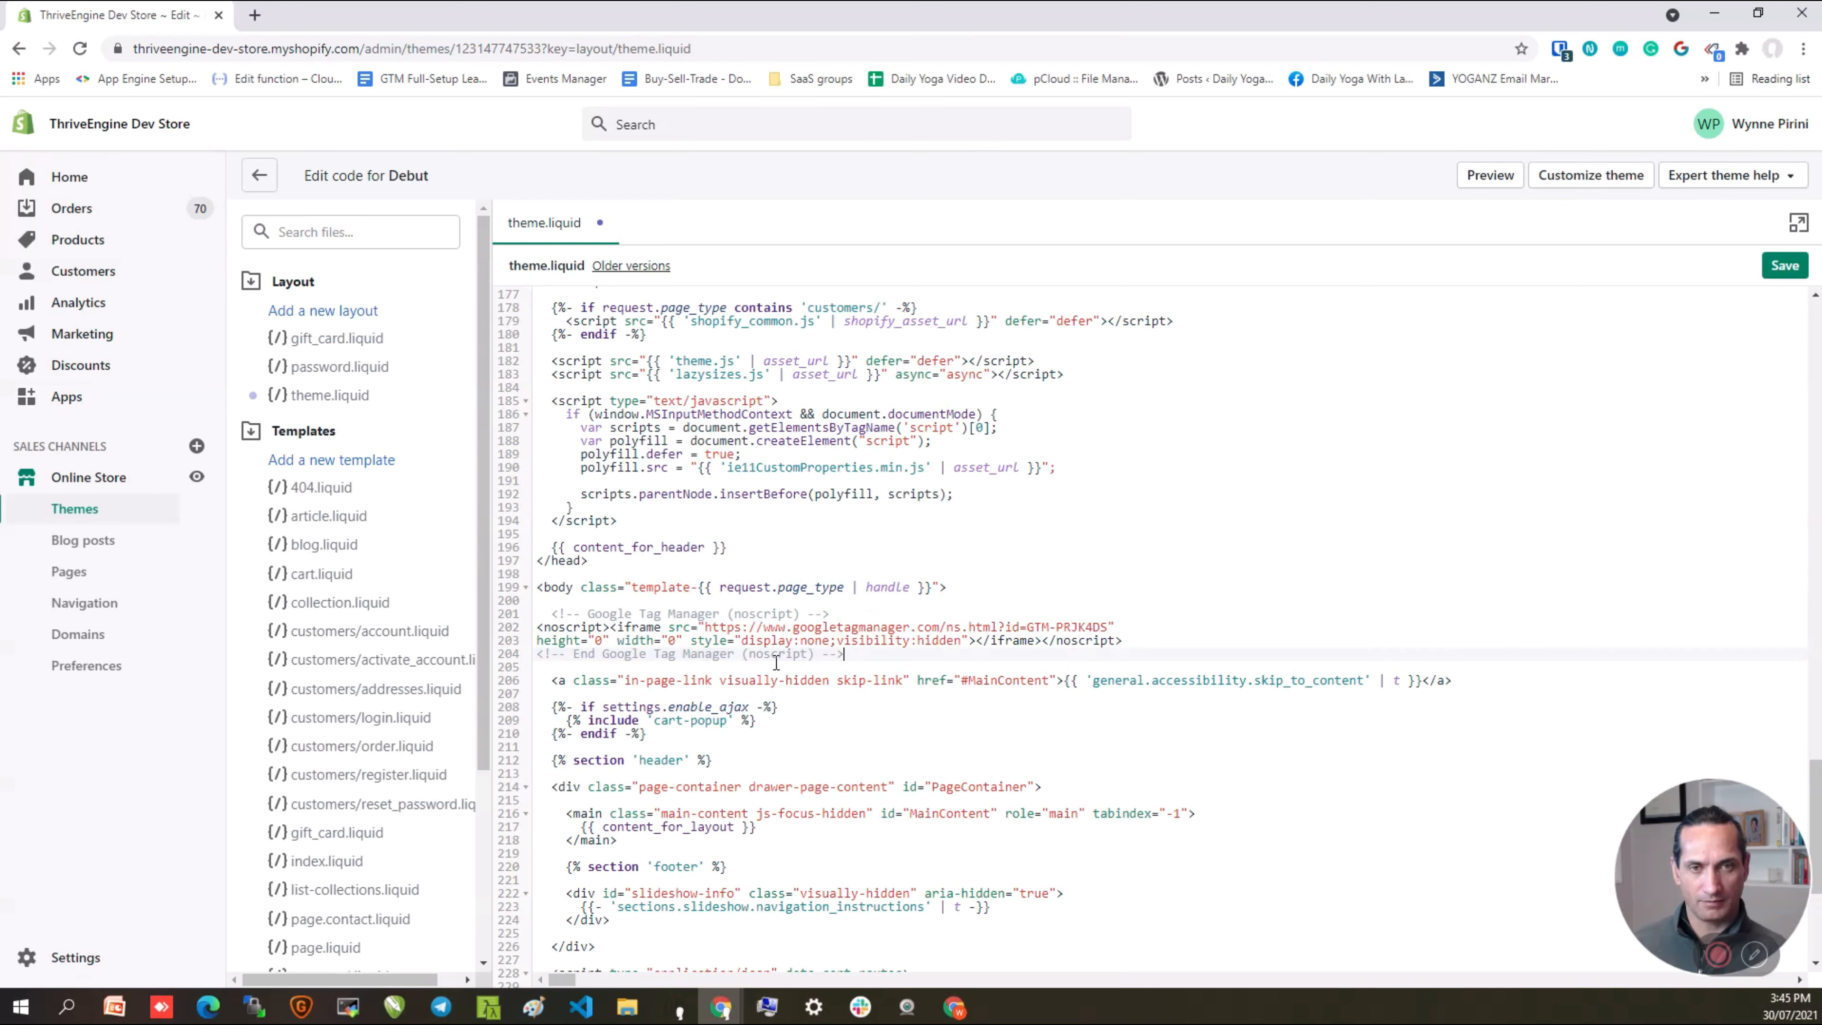
Step: Remove the indentation before the opening Google Tag Manager (noscript) comment on line 201
left_click(557, 618)
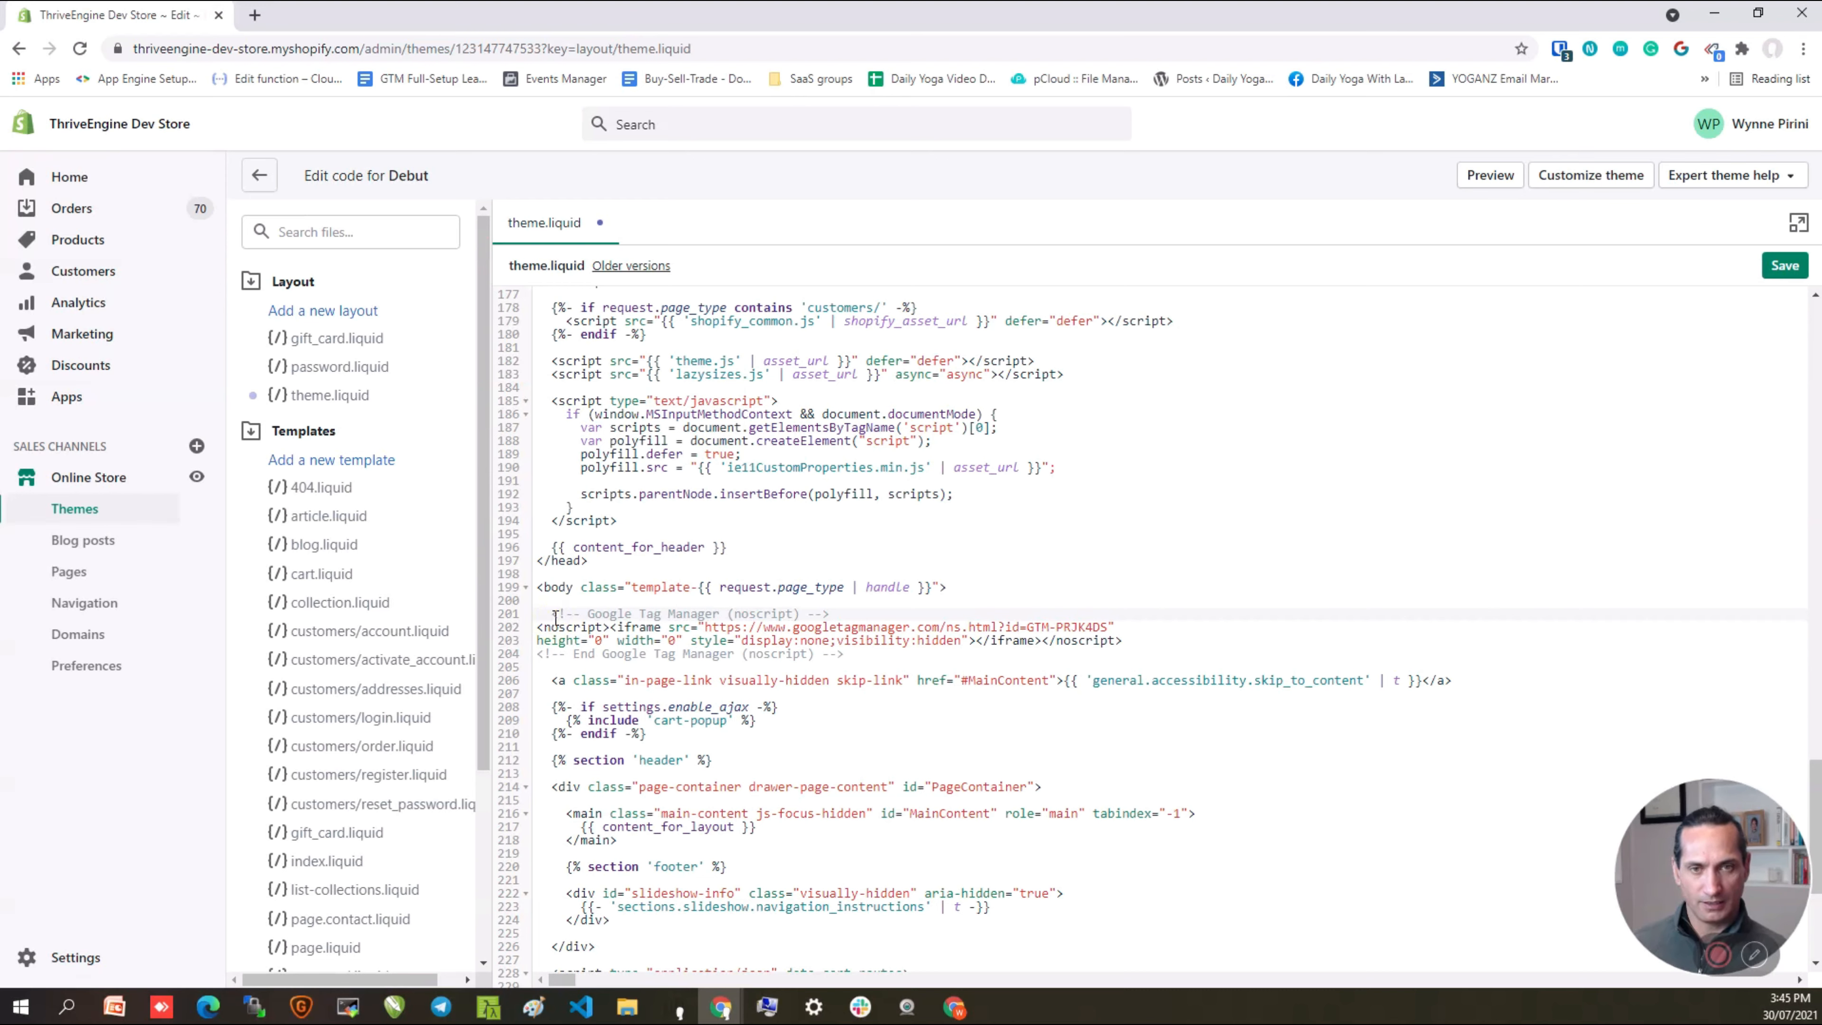
key("BackSpace")
key("BackSpace")
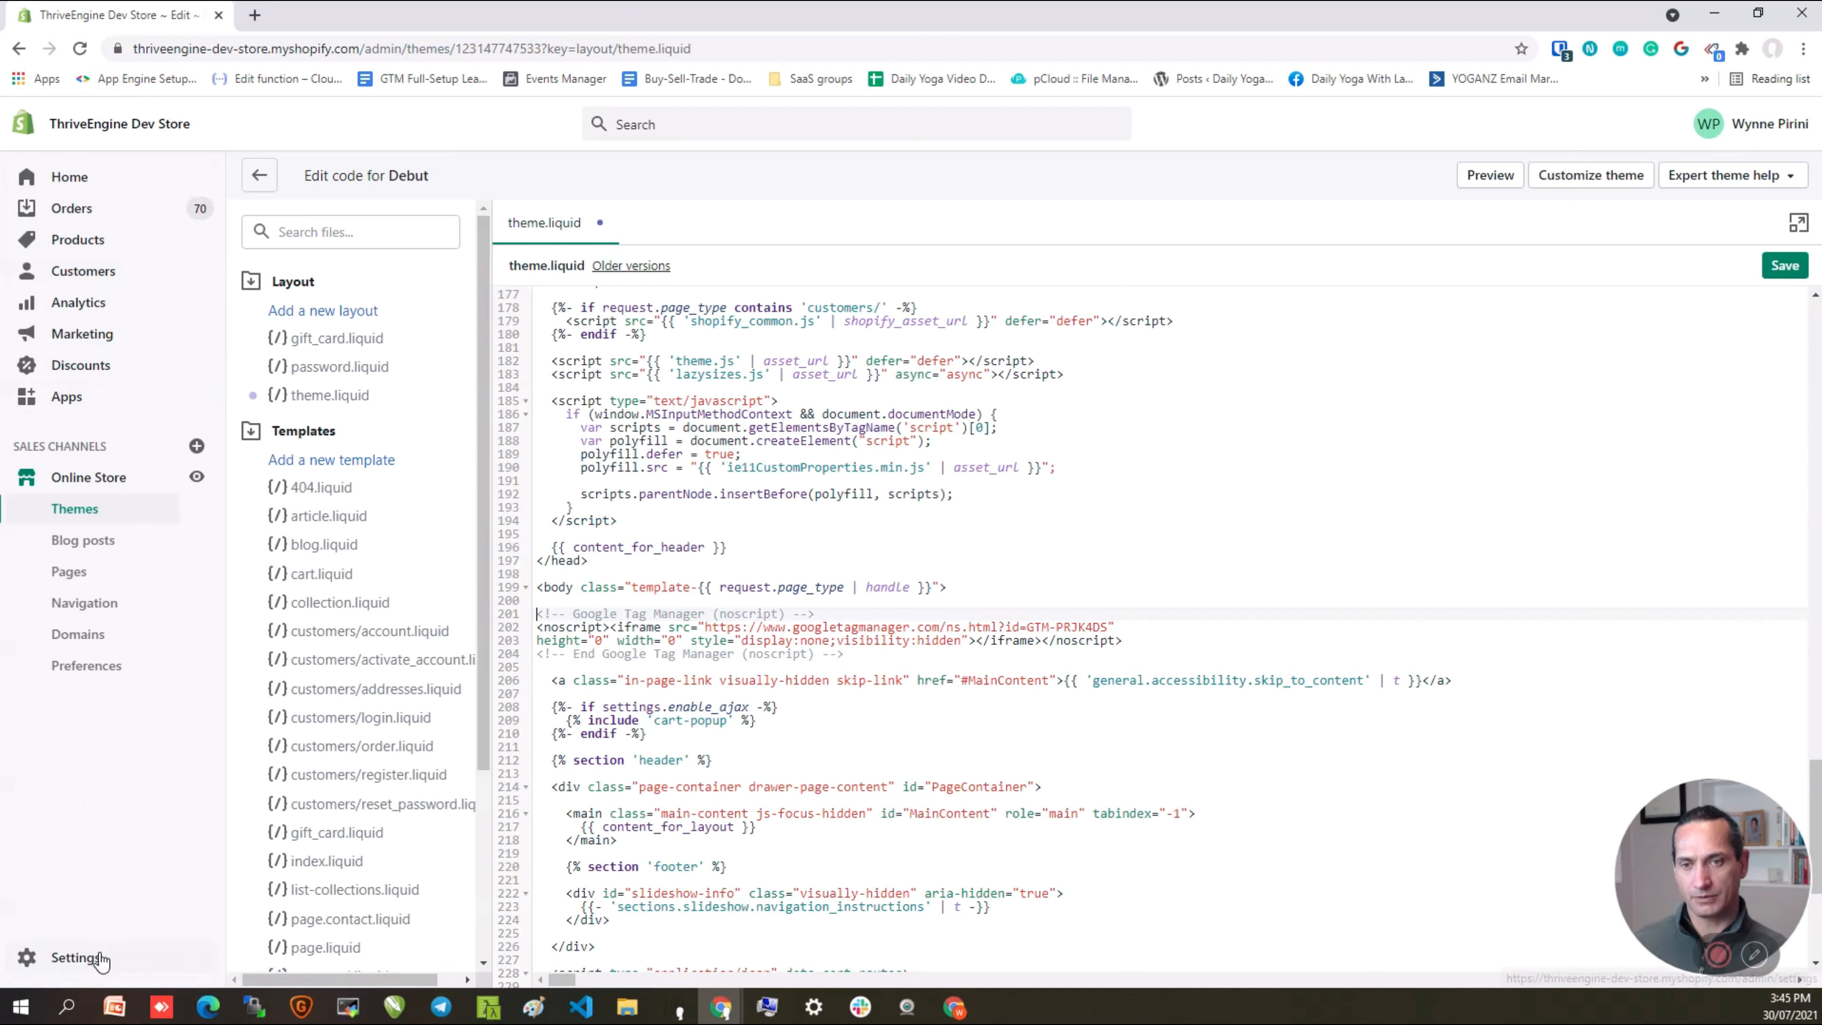
Step: Open the store's Checkout settings and cut the old Google Tag Manager script out of the Additional scripts field
left_click(75, 959)
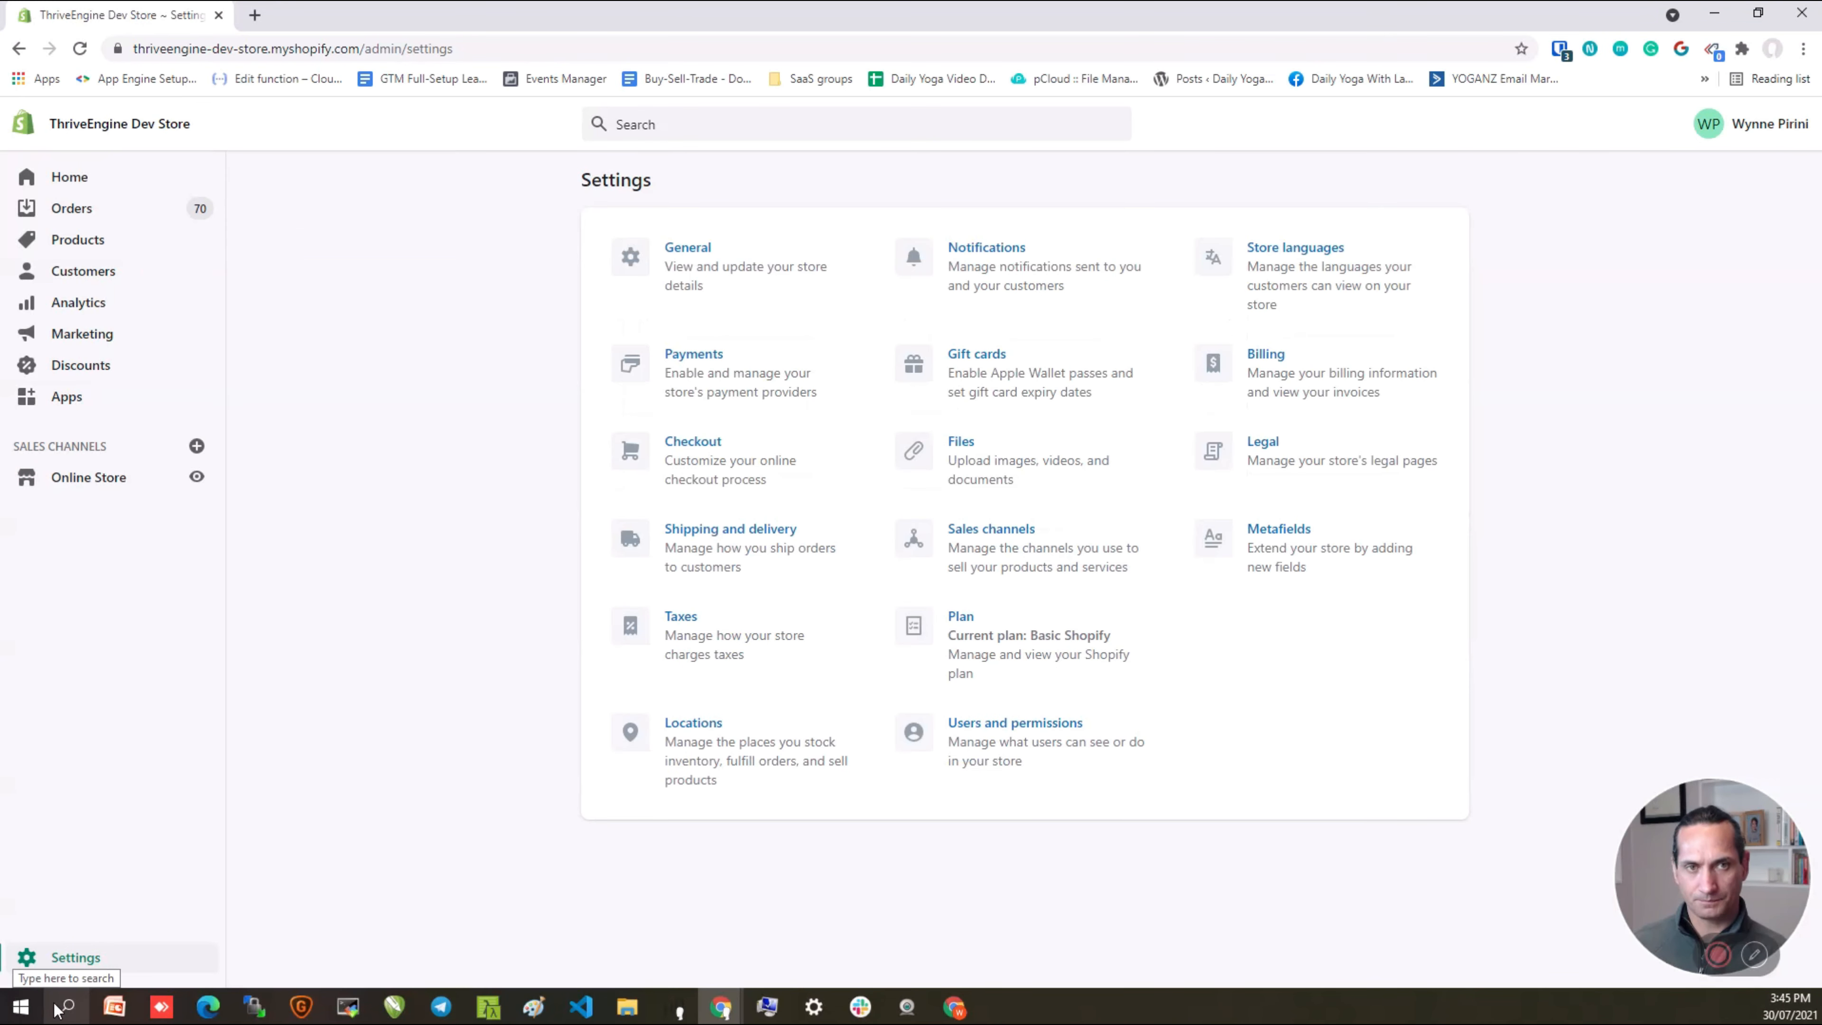
left_click(705, 446)
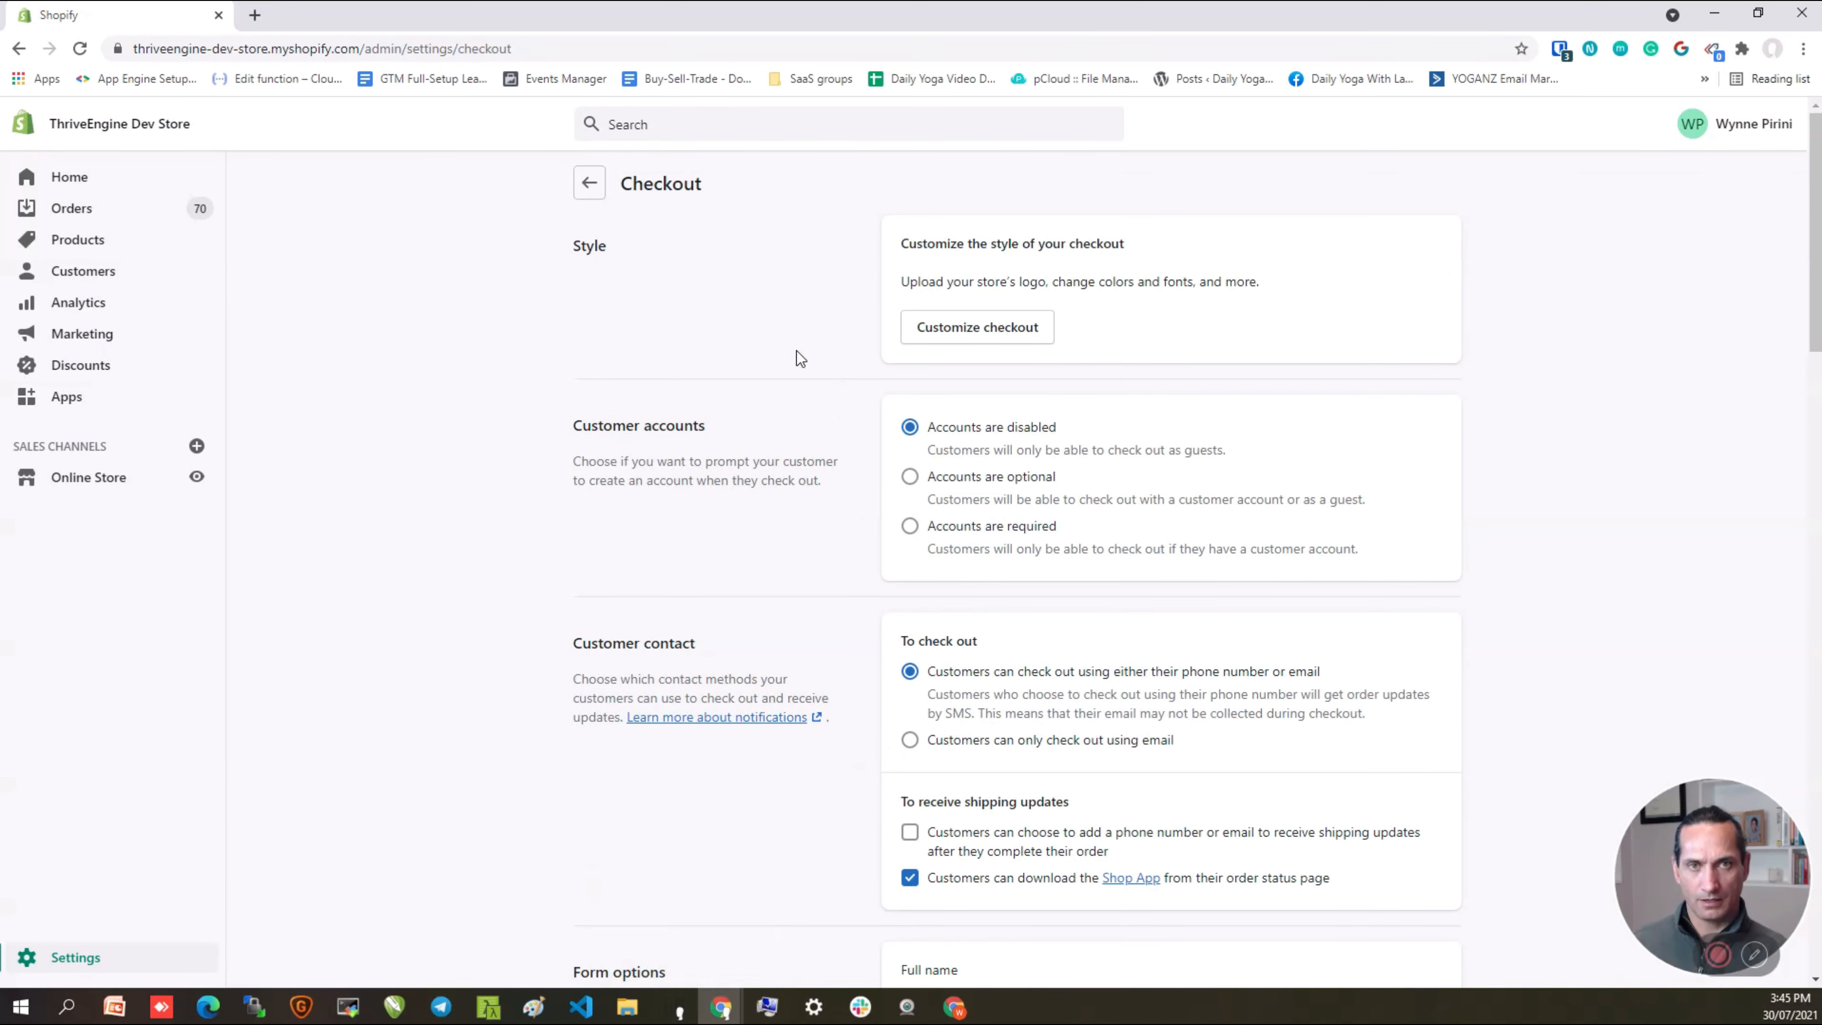
scroll(542, 448, "down", 20)
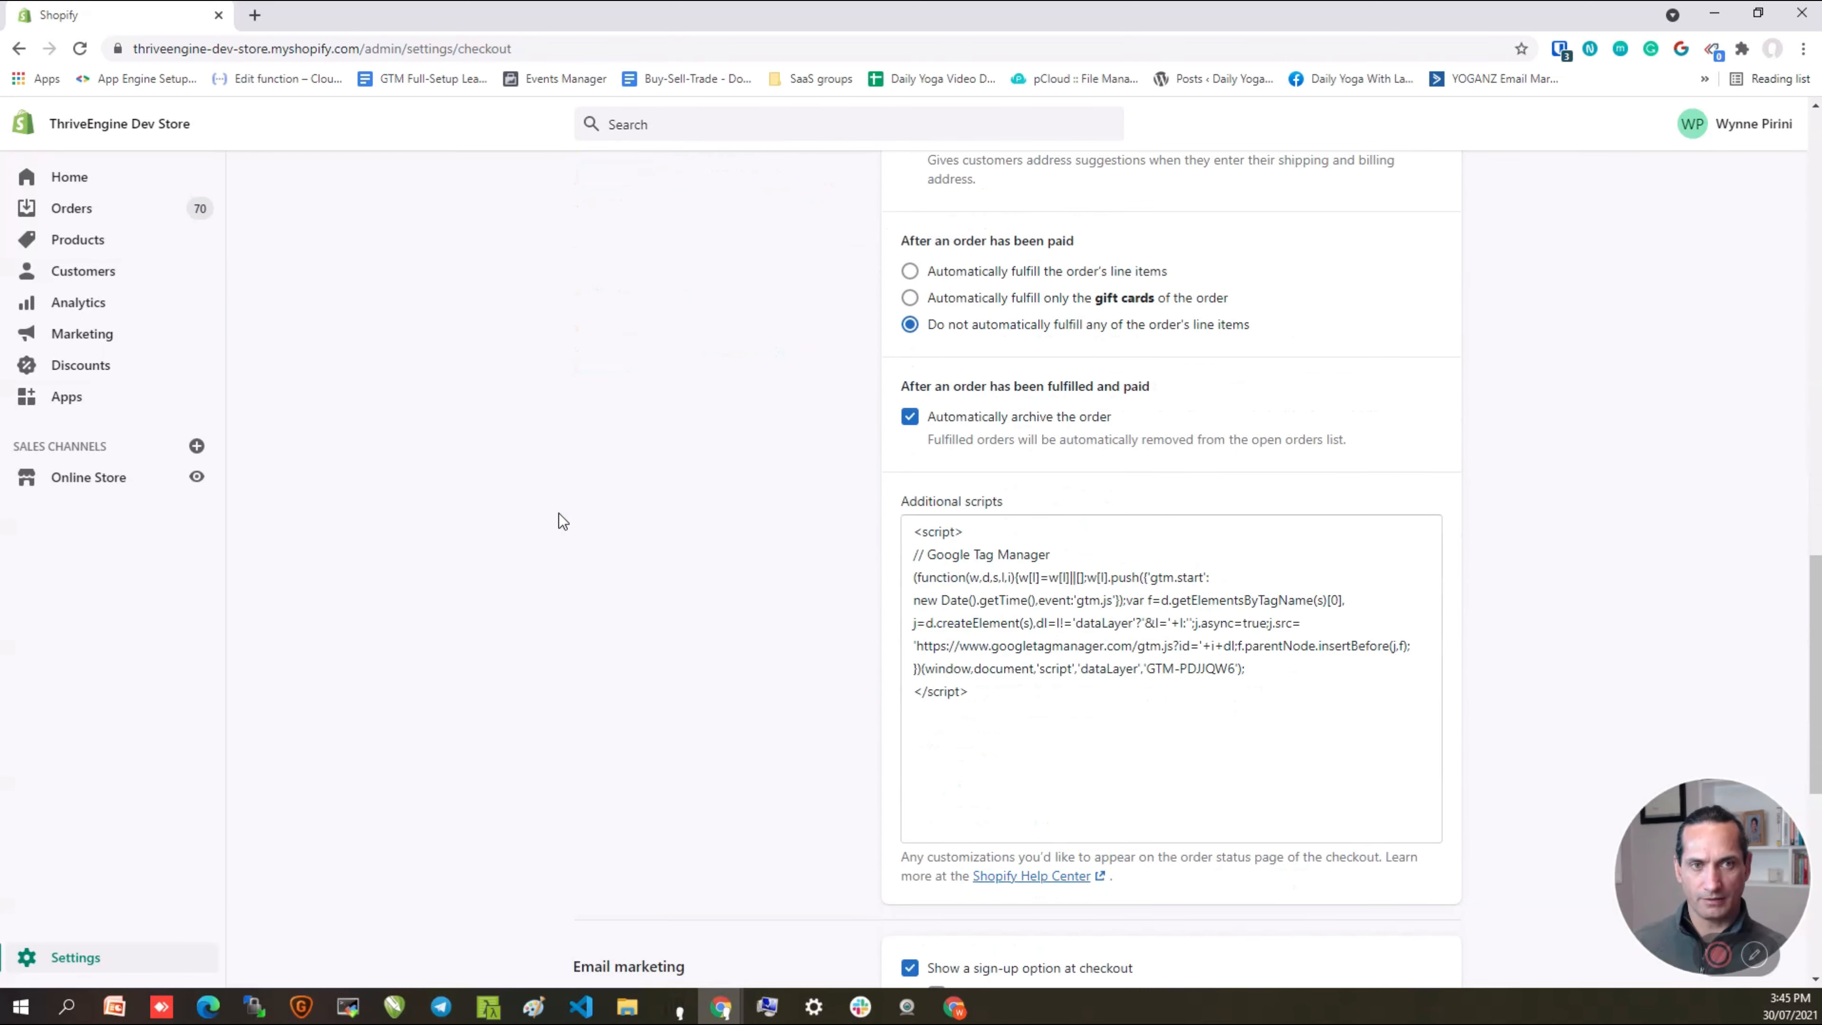
left_click_drag(978, 693, 905, 530)
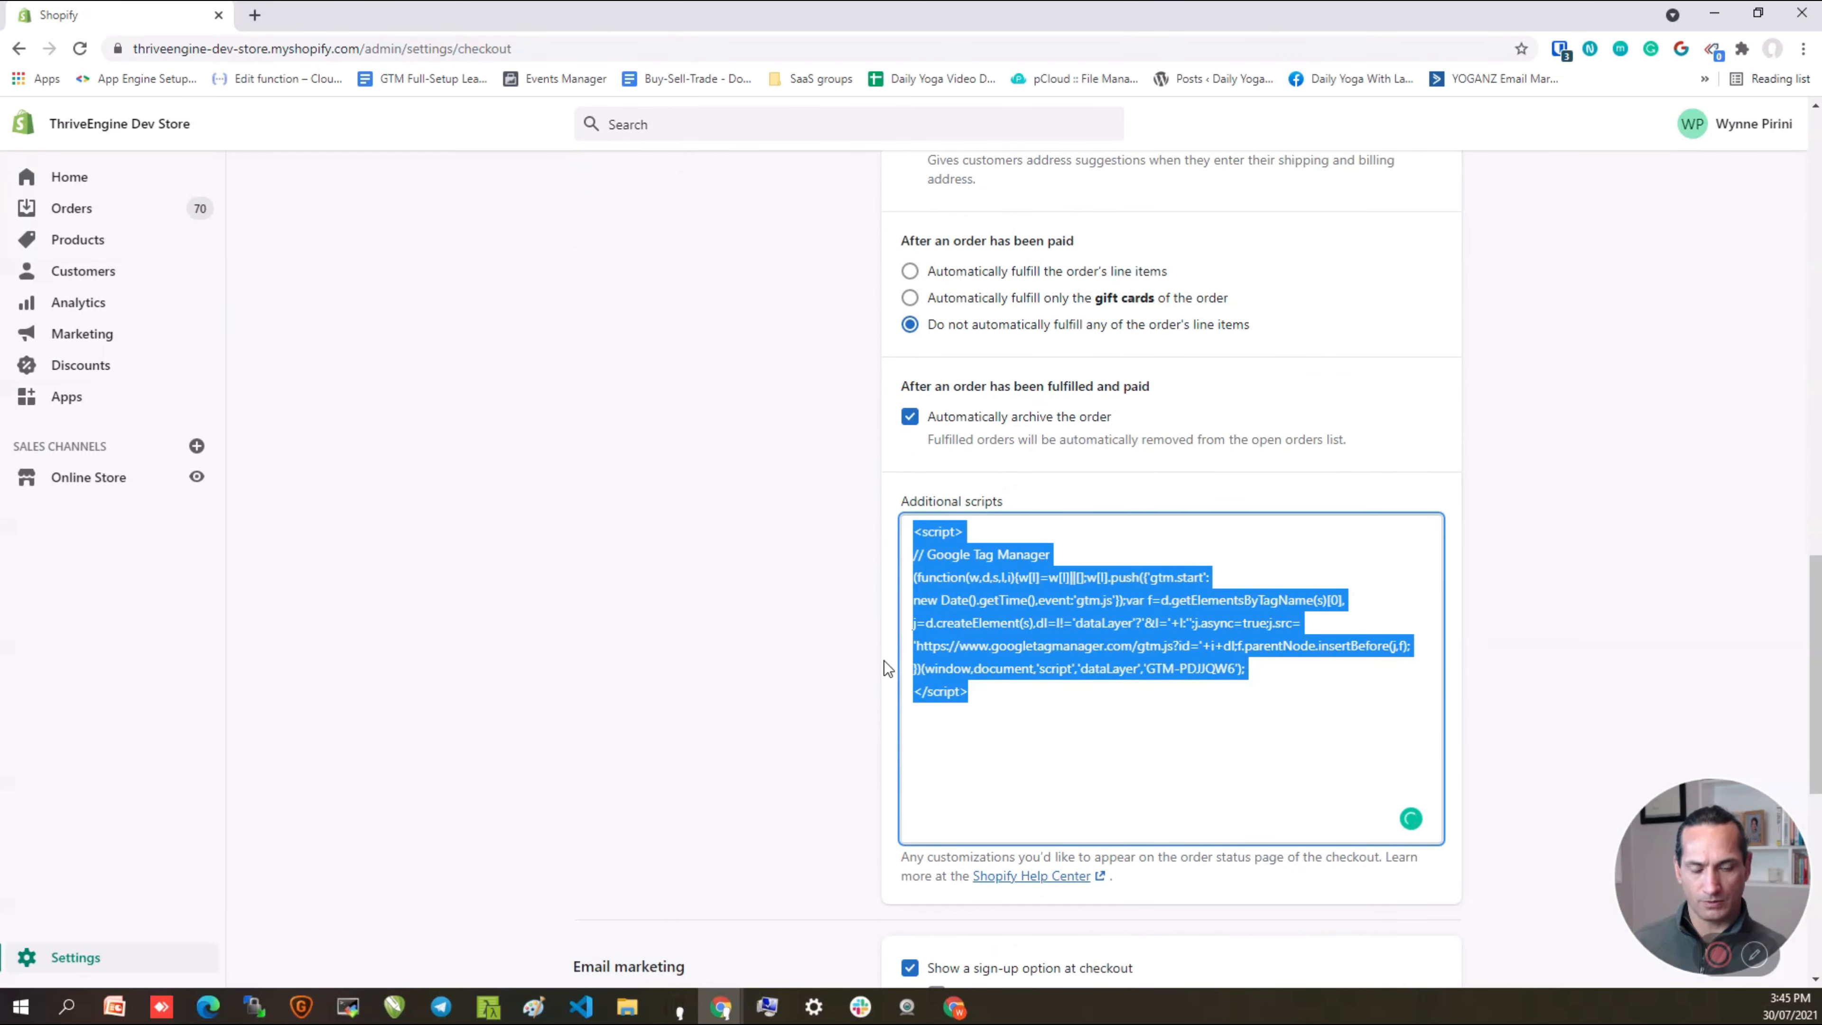
key("ctrl+x")
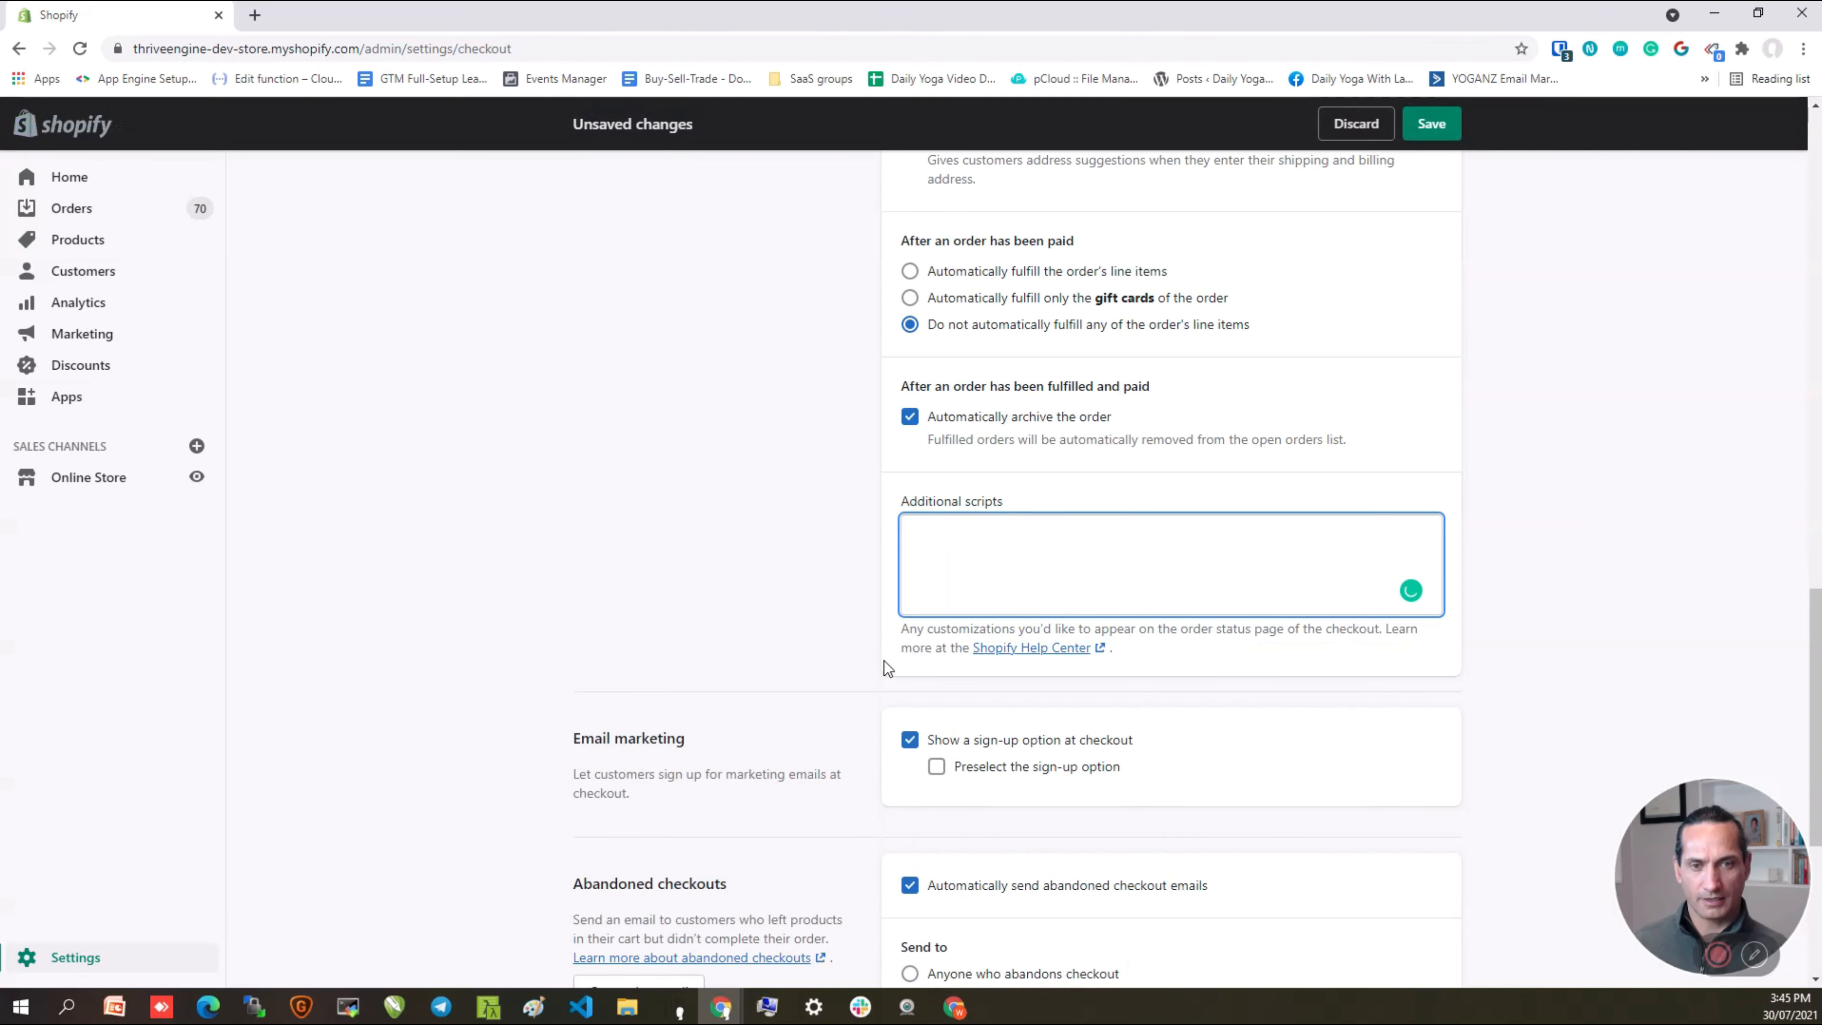
Step: Switch to Notepad, copy the Google Tag Manager head snippet including its comments, and return to the Checkout settings
left_click(688, 1002)
key("ctrl+v")
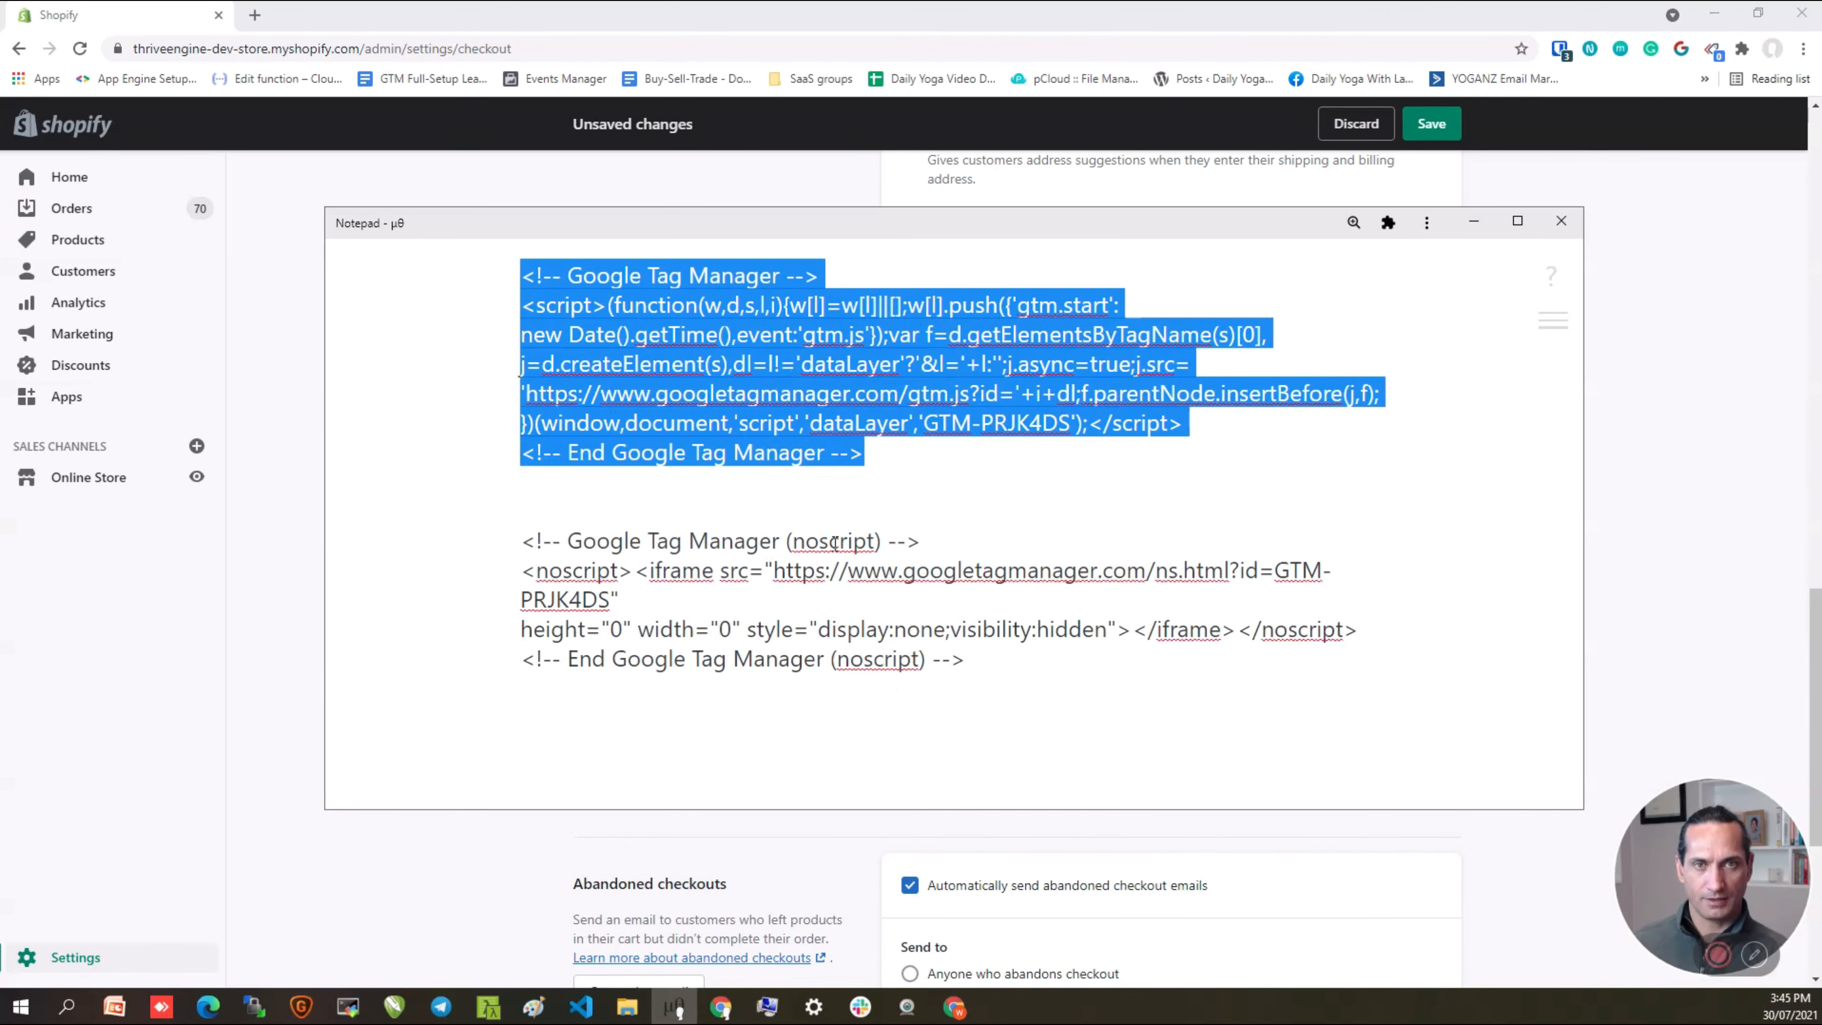
left_click(897, 449)
left_click_drag(866, 453, 514, 245)
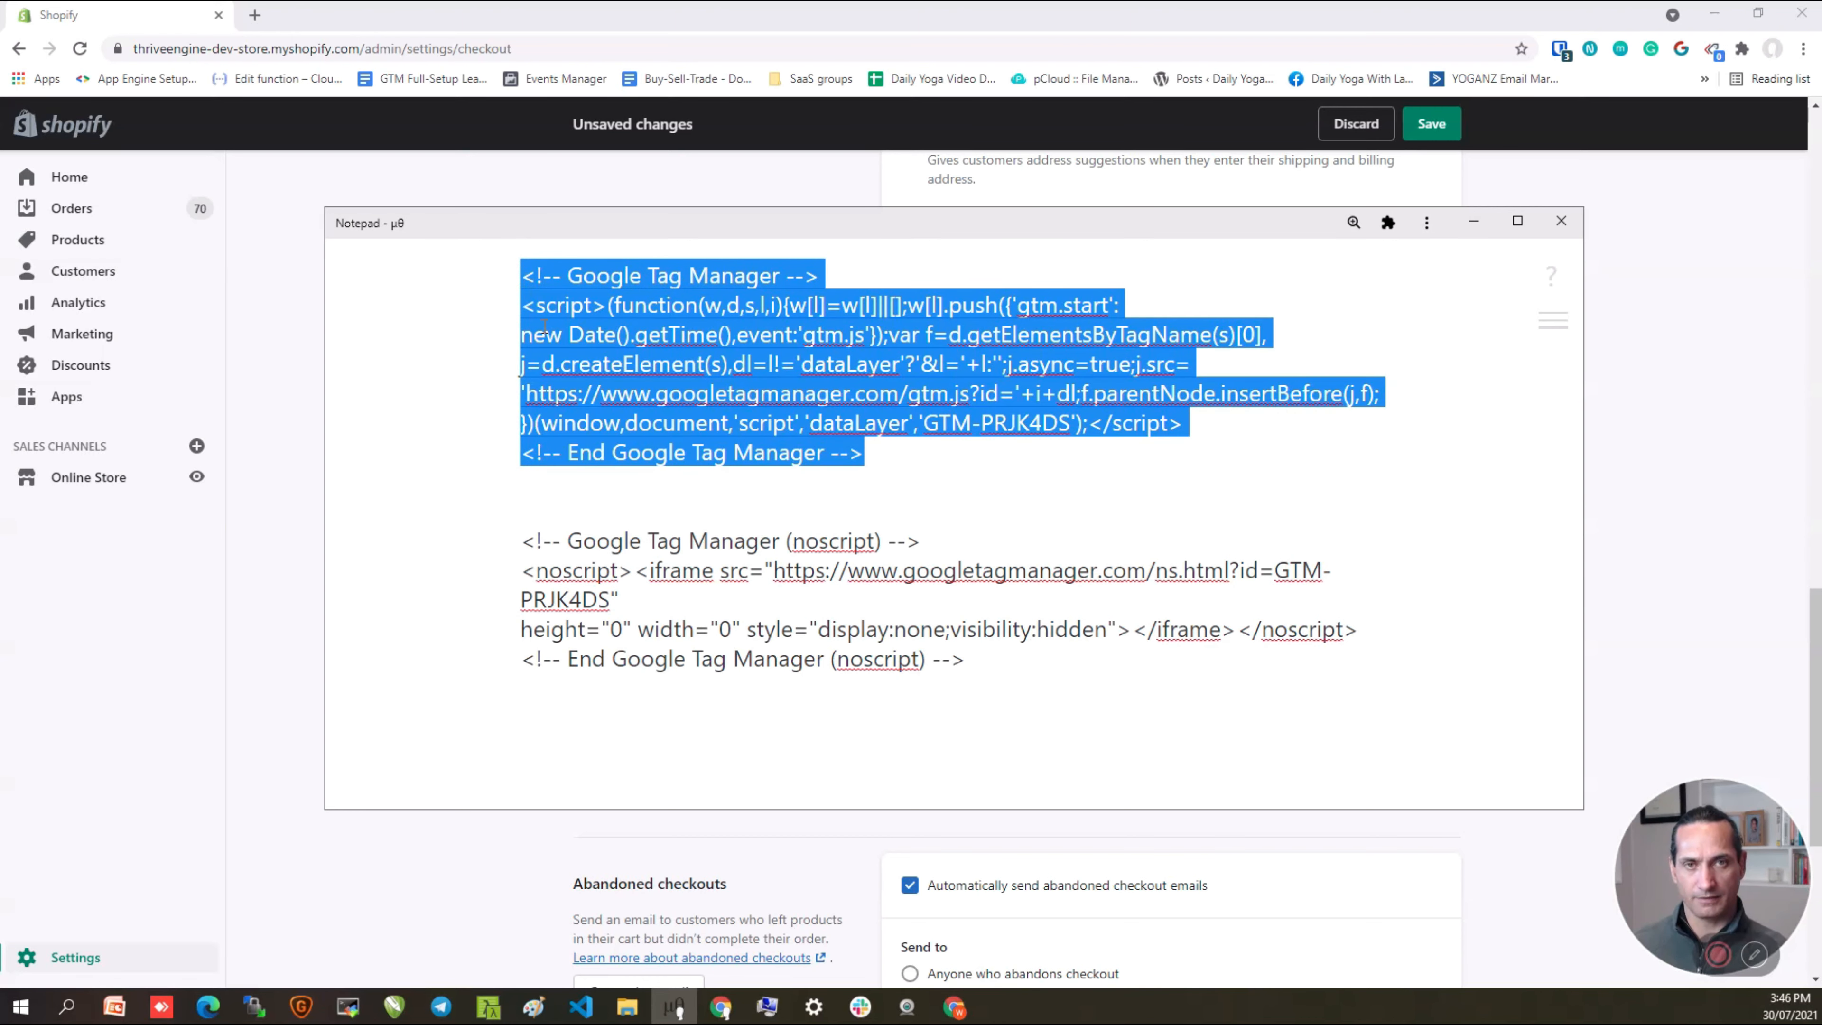
key("ctrl+x")
left_click(317, 528)
Step: Paste the Google Tag Manager head snippet into the Additional scripts field and delete the blank line above it
left_click(978, 548)
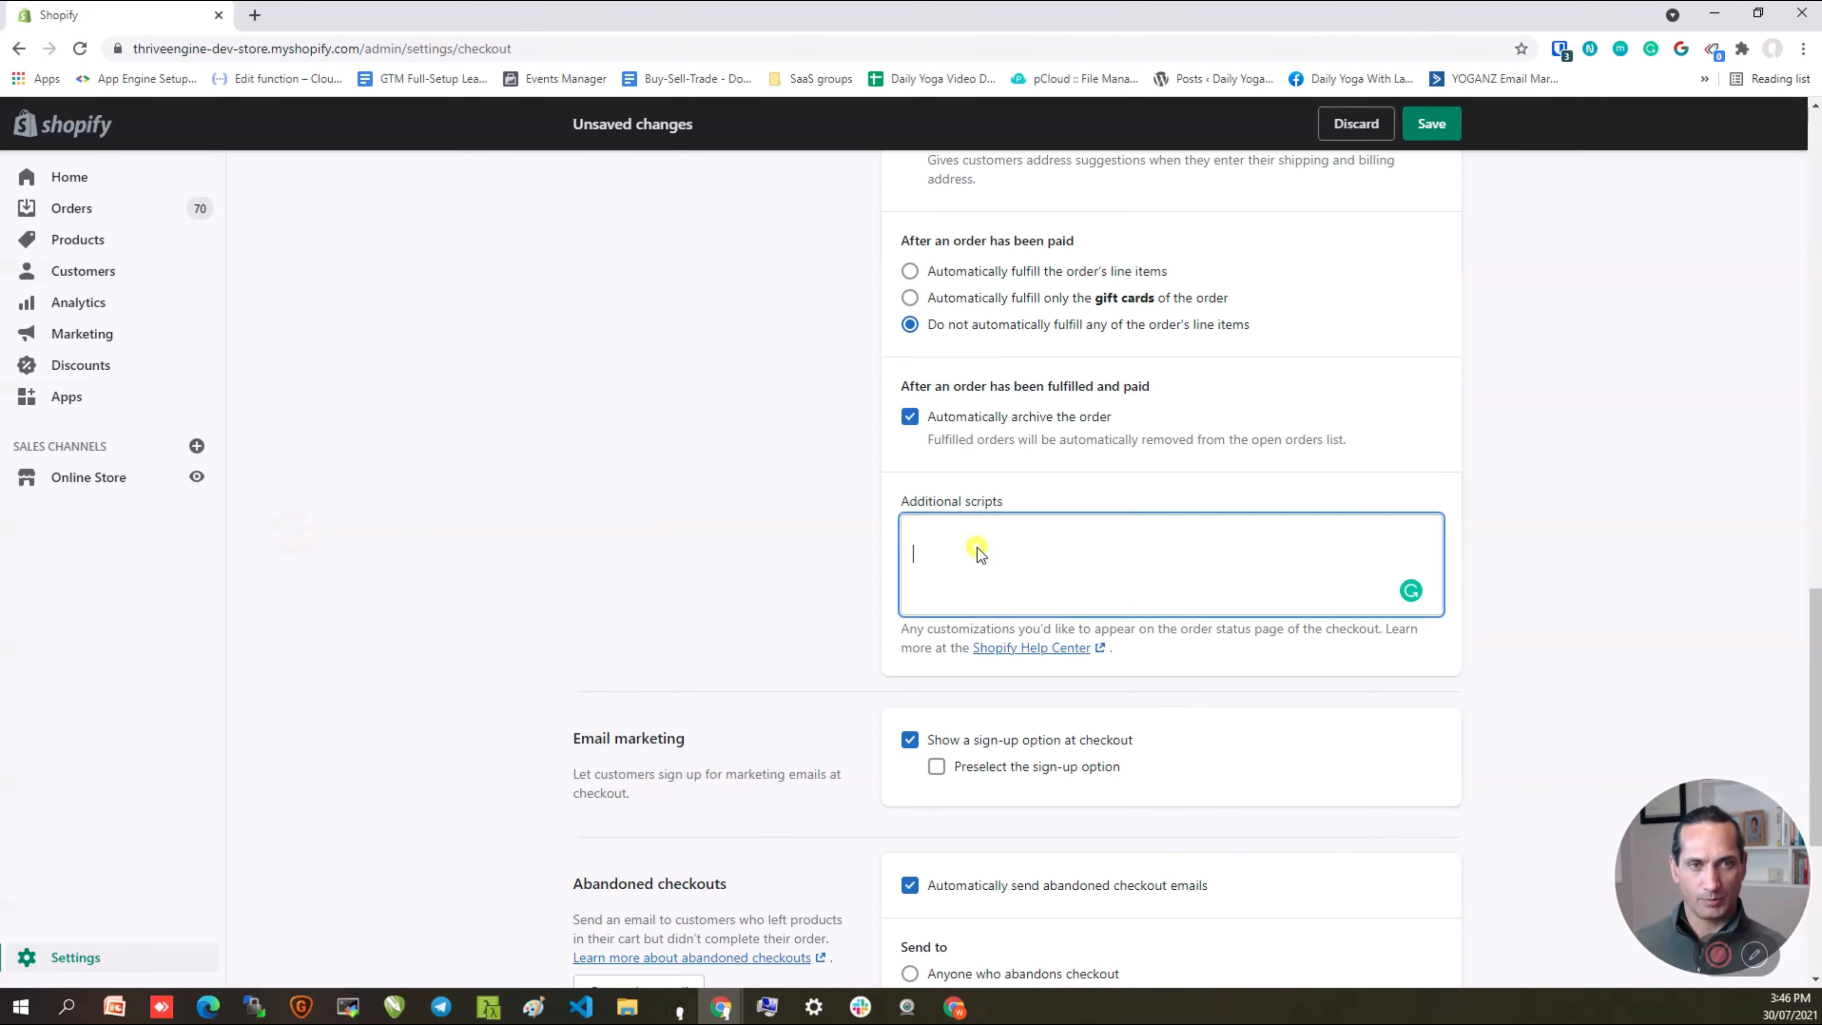
key("ctrl+v")
left_click(974, 535)
key("Delete")
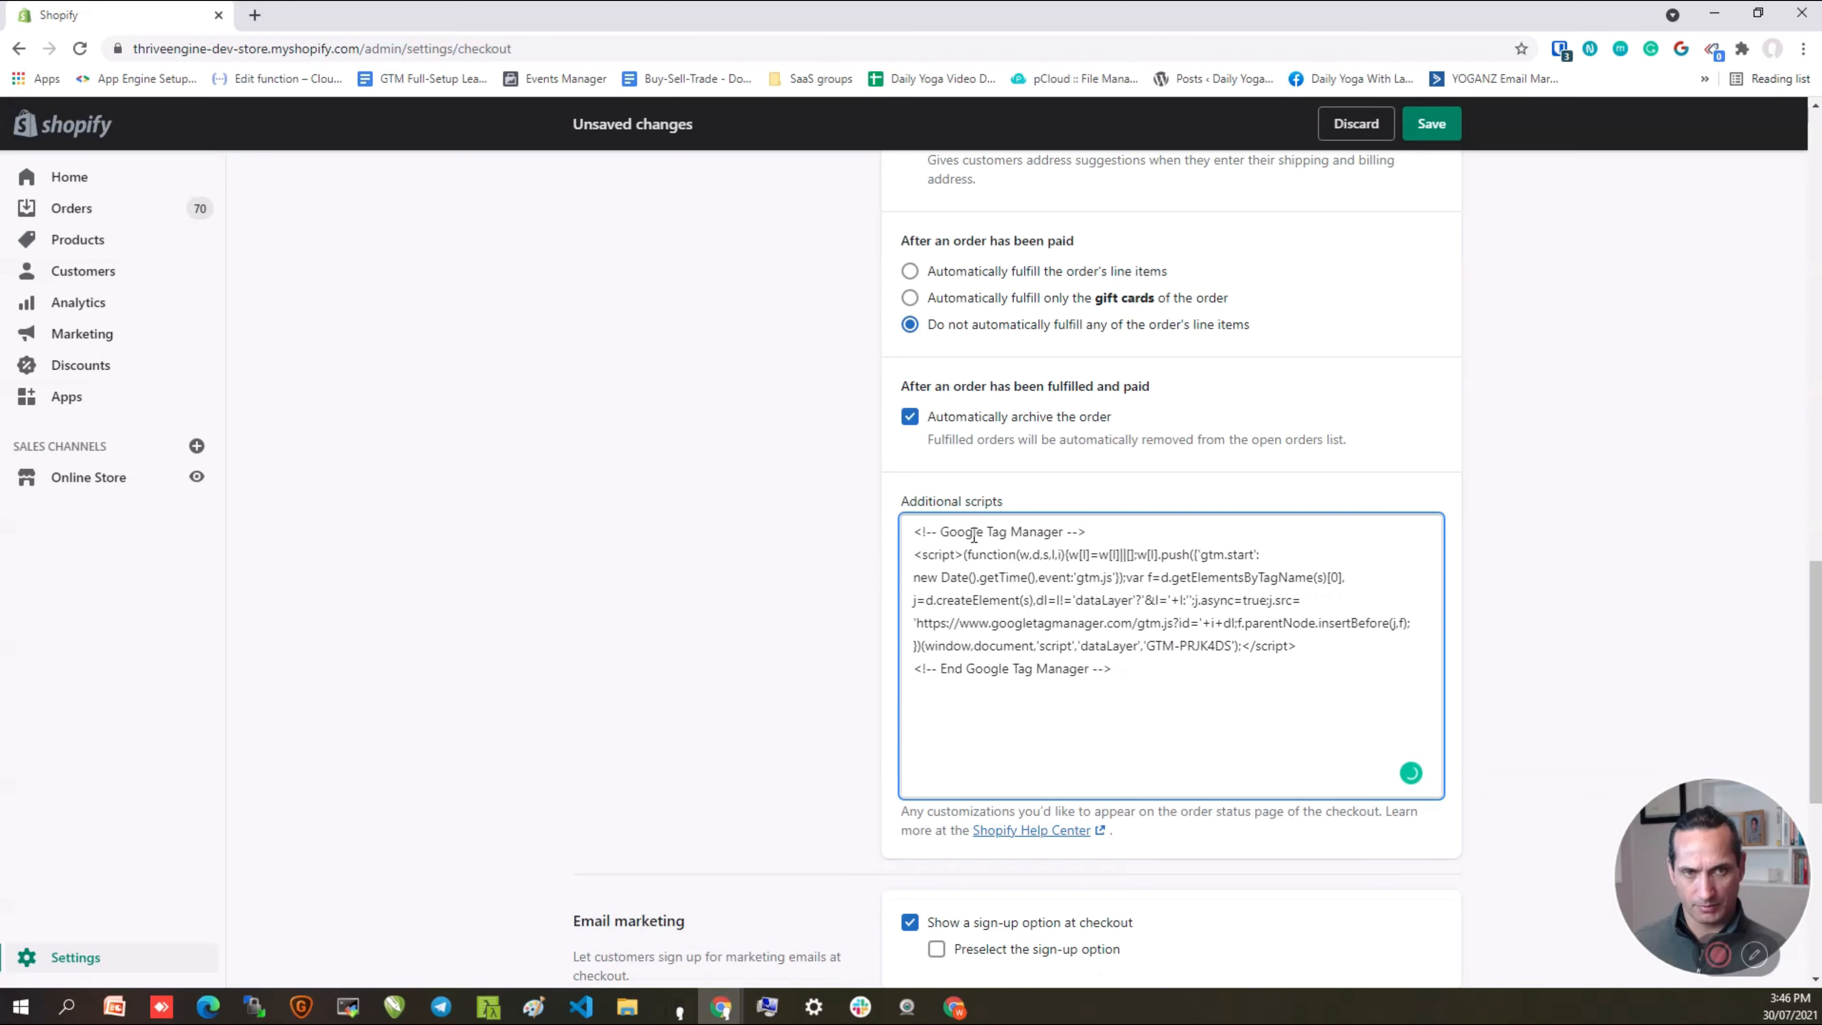